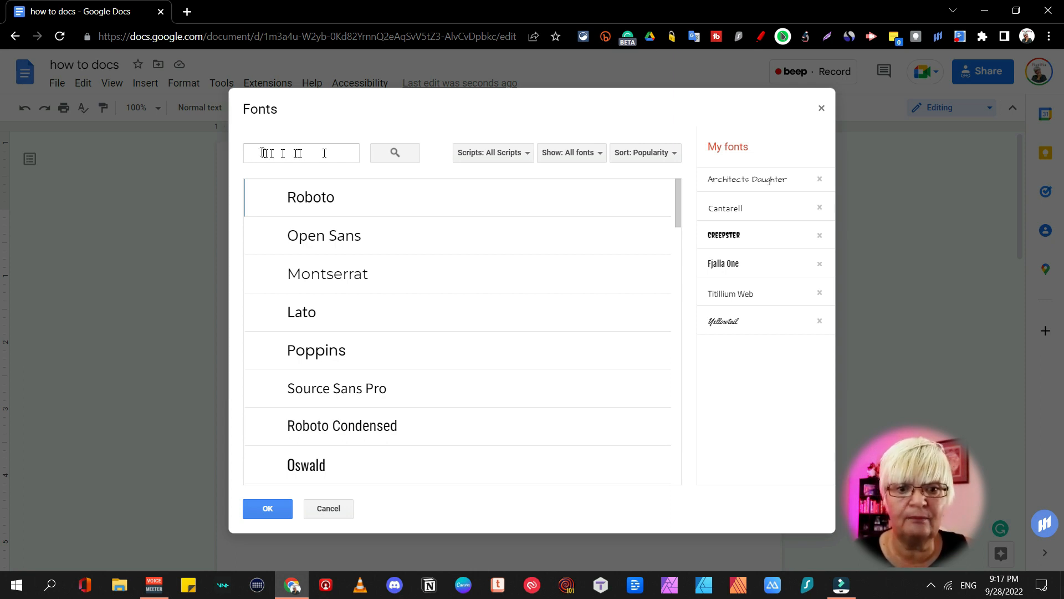
Browse the script filter options, show only Display fonts, and sort the font list by Trending
{"action": "left_click", "coordinate": [525, 153]}
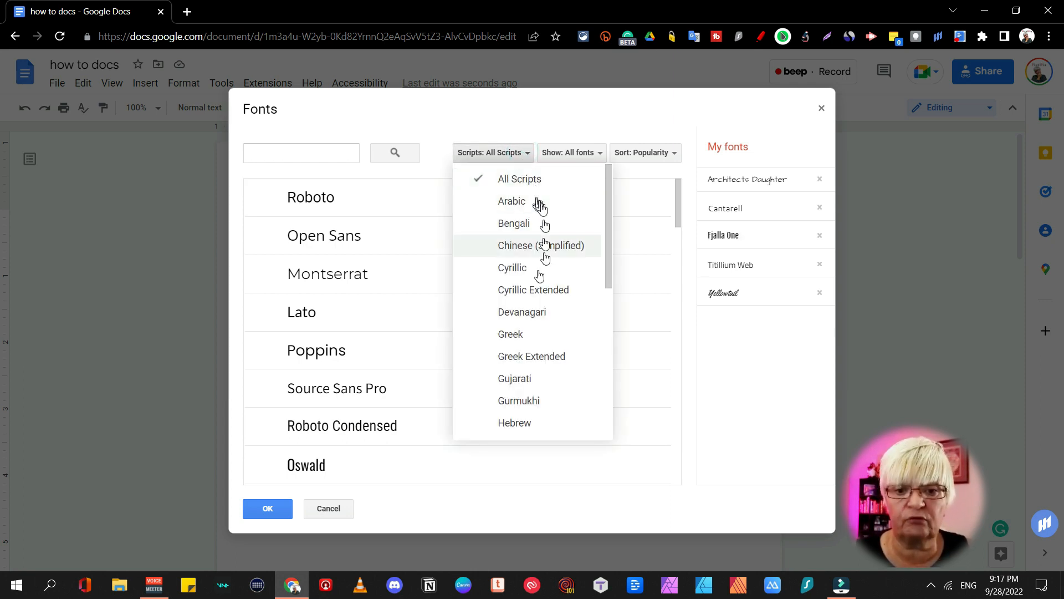
{"action": "scroll", "coordinate": [544, 281], "scroll_direction": "down", "scroll_amount": 3}
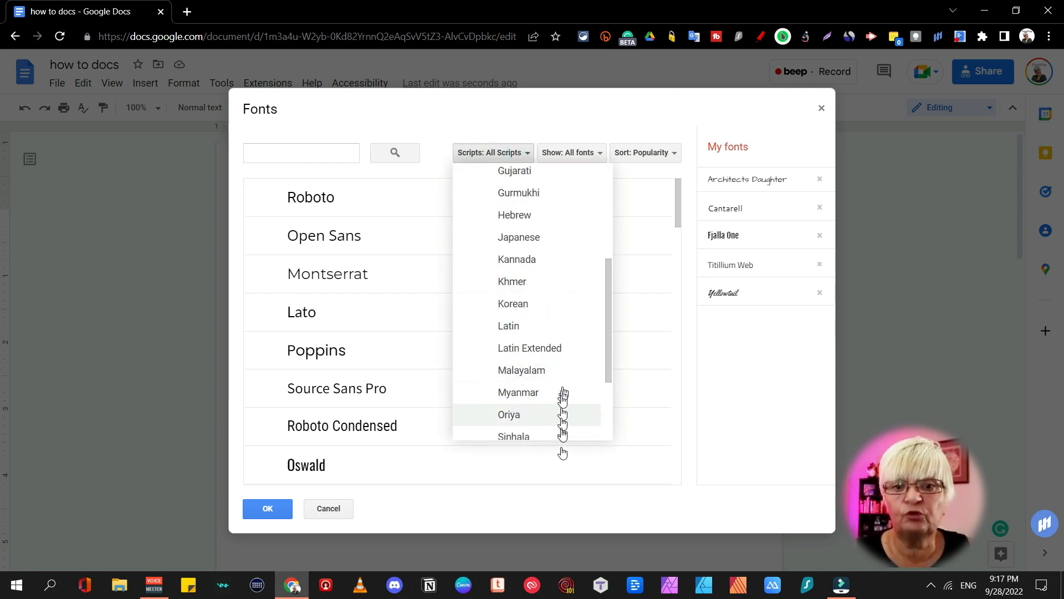
{"action": "scroll", "coordinate": [569, 285], "scroll_direction": "up", "scroll_amount": 3}
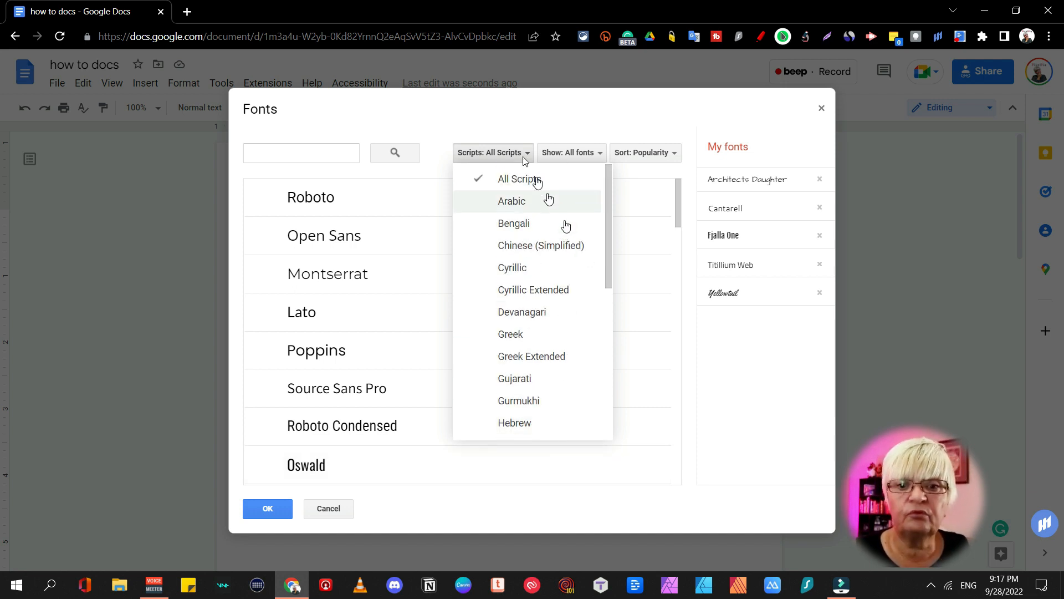
{"action": "left_click", "coordinate": [579, 154]}
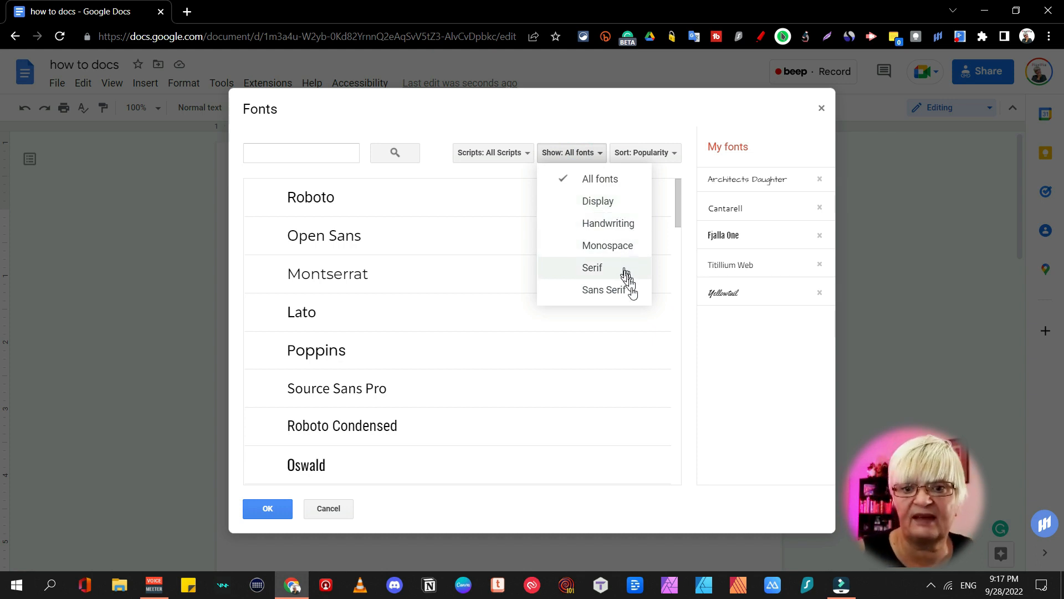
{"action": "left_click", "coordinate": [615, 203]}
{"action": "left_click", "coordinate": [673, 155]}
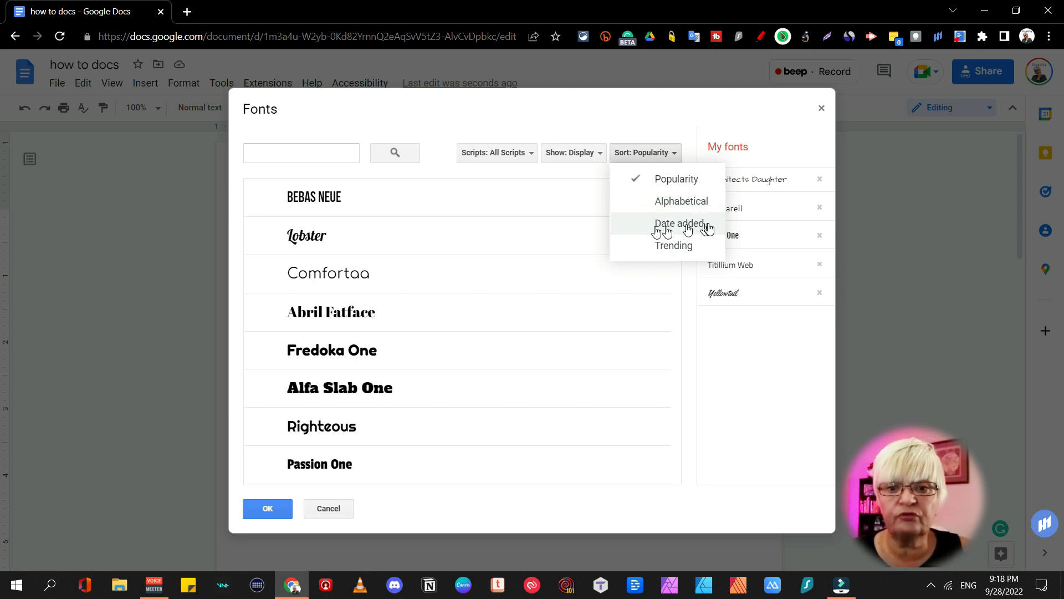
{"action": "left_click", "coordinate": [674, 245]}
Add the Creepster font to My fonts and confirm the font selection
{"action": "scroll", "coordinate": [554, 261], "scroll_direction": "down", "scroll_amount": 3}
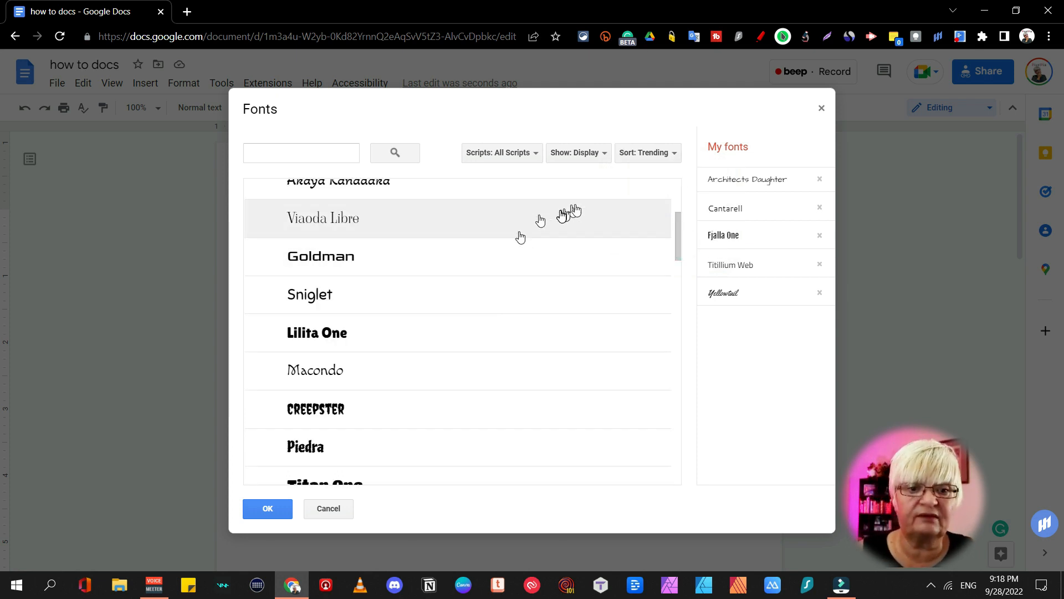
{"action": "scroll", "coordinate": [554, 216], "scroll_direction": "up", "scroll_amount": 3}
{"action": "scroll", "coordinate": [492, 242], "scroll_direction": "down", "scroll_amount": 7}
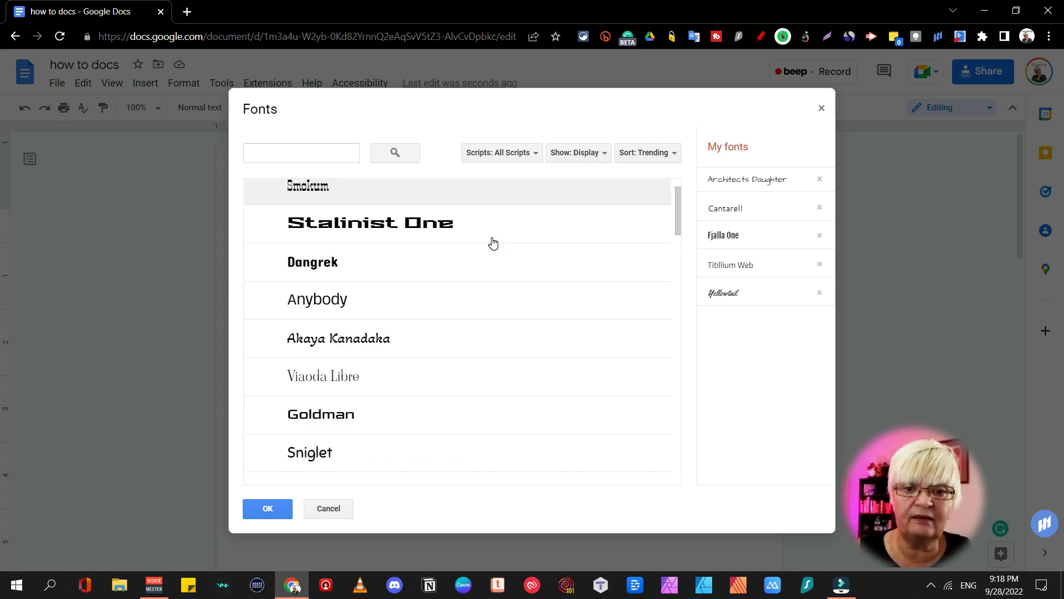
{"action": "scroll", "coordinate": [491, 241], "scroll_direction": "down", "scroll_amount": 2}
{"action": "scroll", "coordinate": [492, 241], "scroll_direction": "up", "scroll_amount": 3}
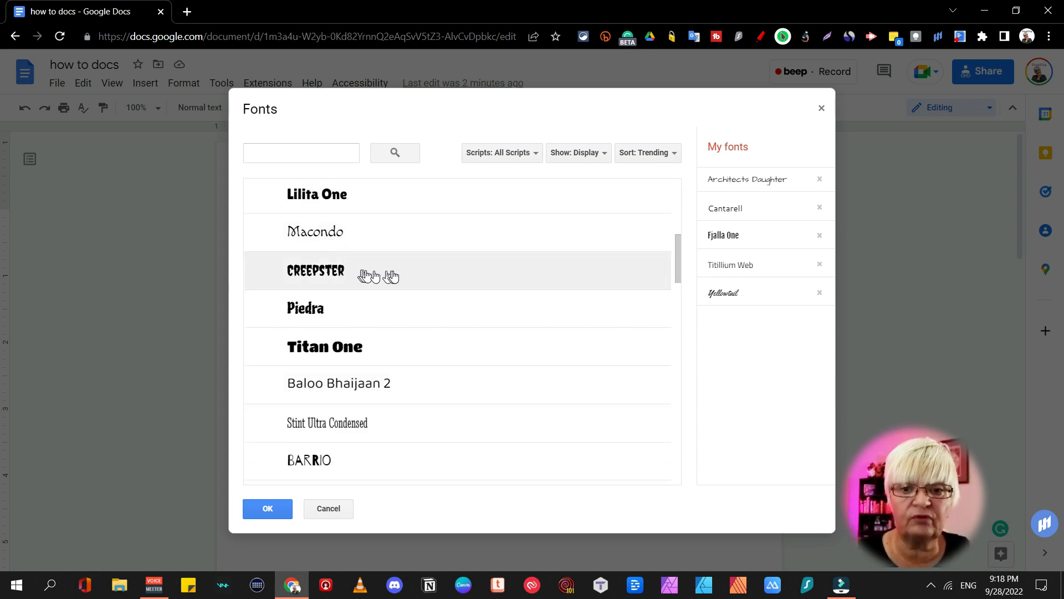
{"action": "left_click", "coordinate": [592, 271]}
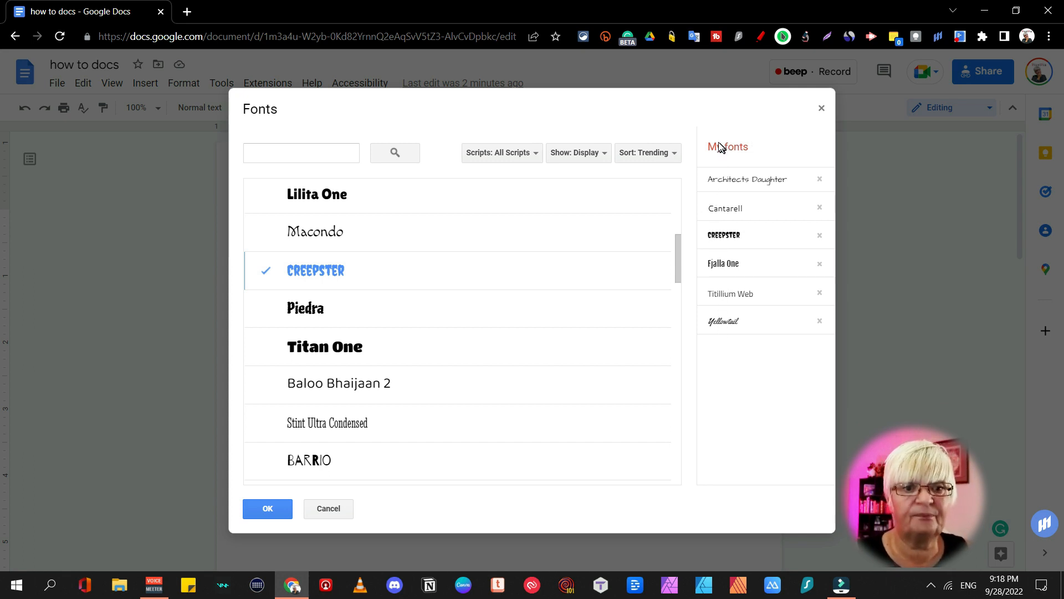
{"action": "left_click", "coordinate": [271, 514]}
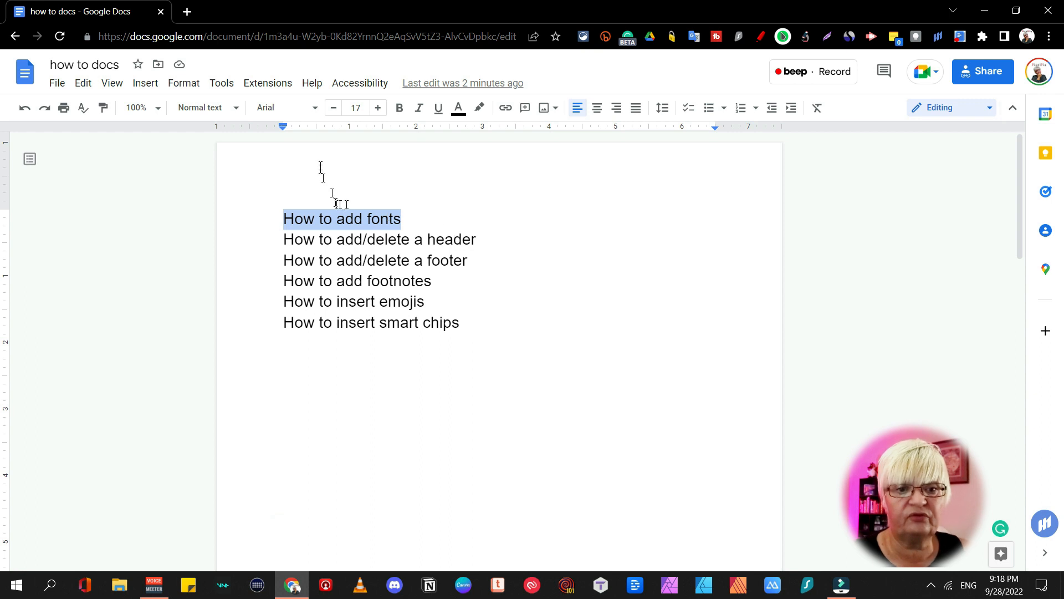
Try the Creepster font on the selected line "How to add fonts" and undo the change
{"action": "left_click", "coordinate": [310, 106]}
{"action": "left_click", "coordinate": [314, 216]}
{"action": "key", "text": "ctrl+z"}
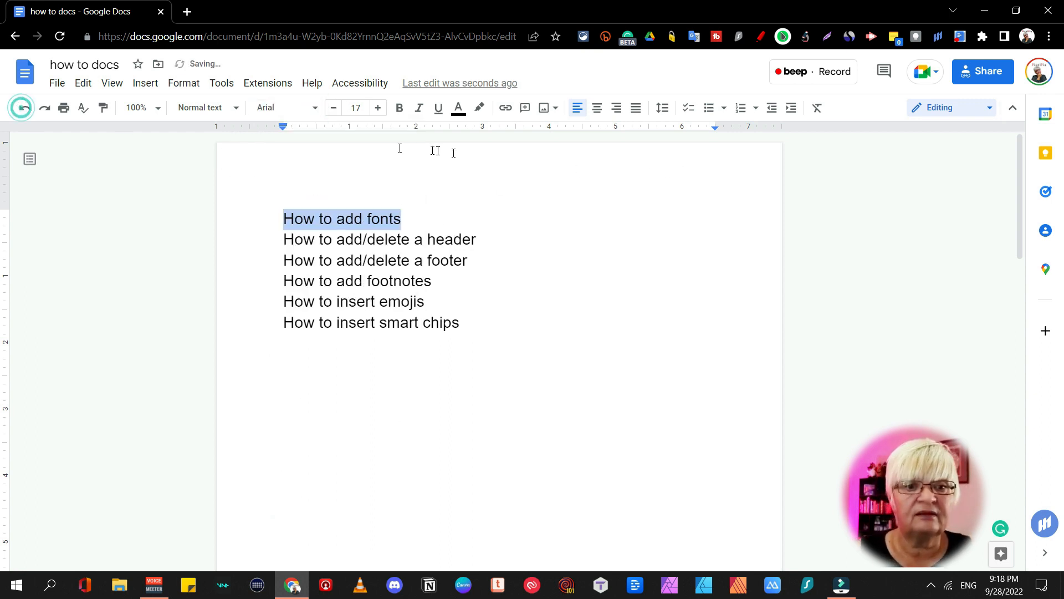
Open the full font library, show only Handwriting fonts, and sort them by Trending
{"action": "left_click", "coordinate": [315, 107]}
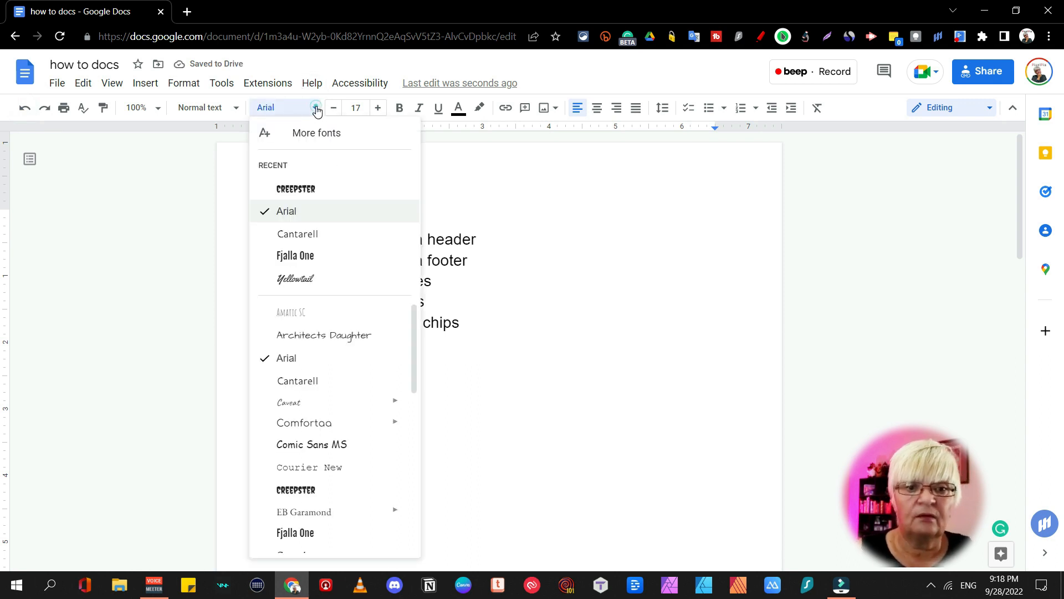
{"action": "left_click", "coordinate": [343, 138]}
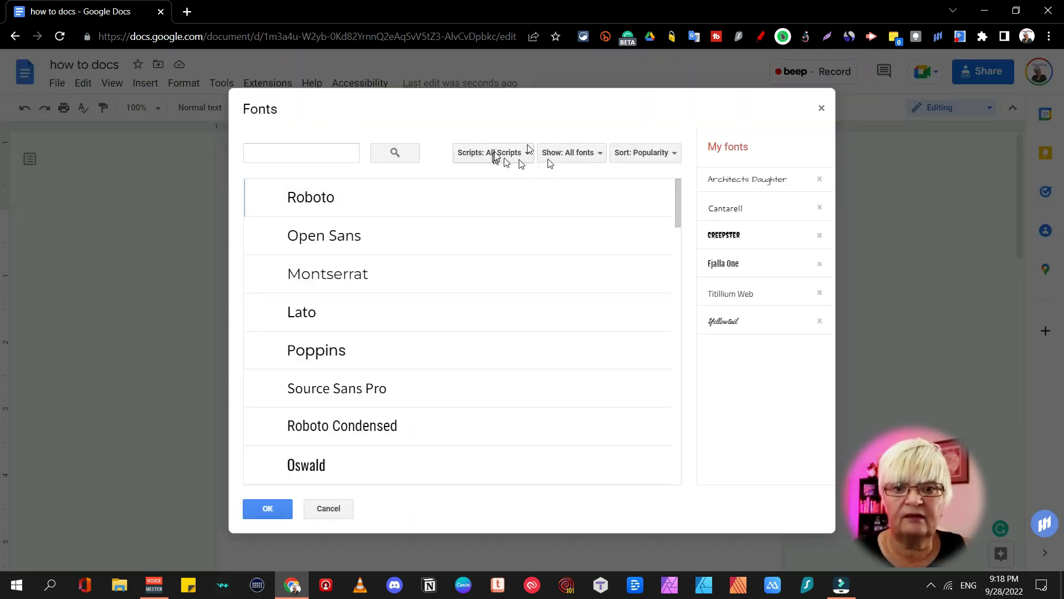
{"action": "left_click", "coordinate": [591, 154]}
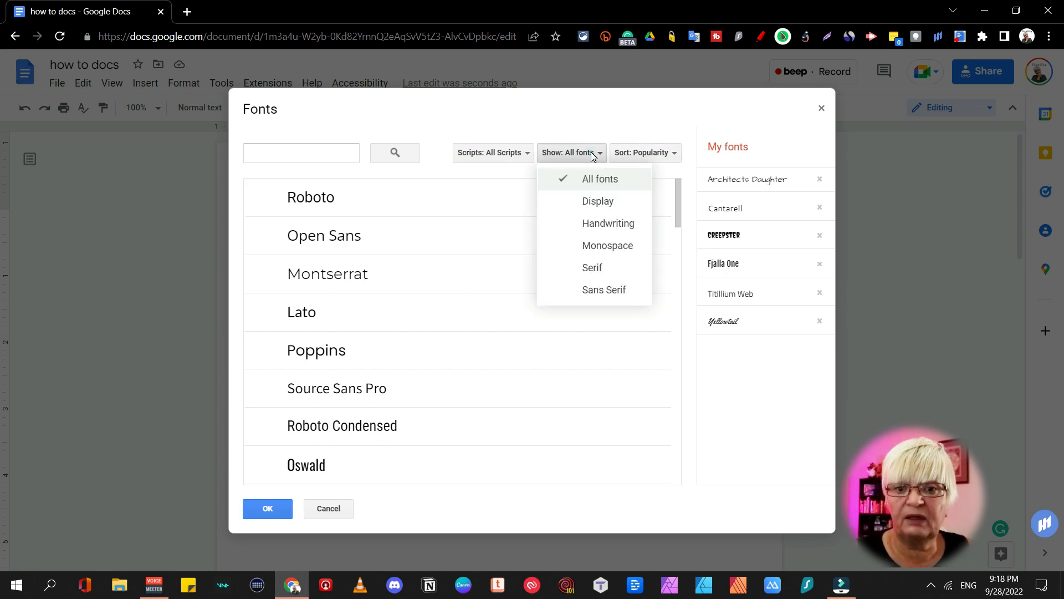
{"action": "left_click", "coordinate": [626, 224]}
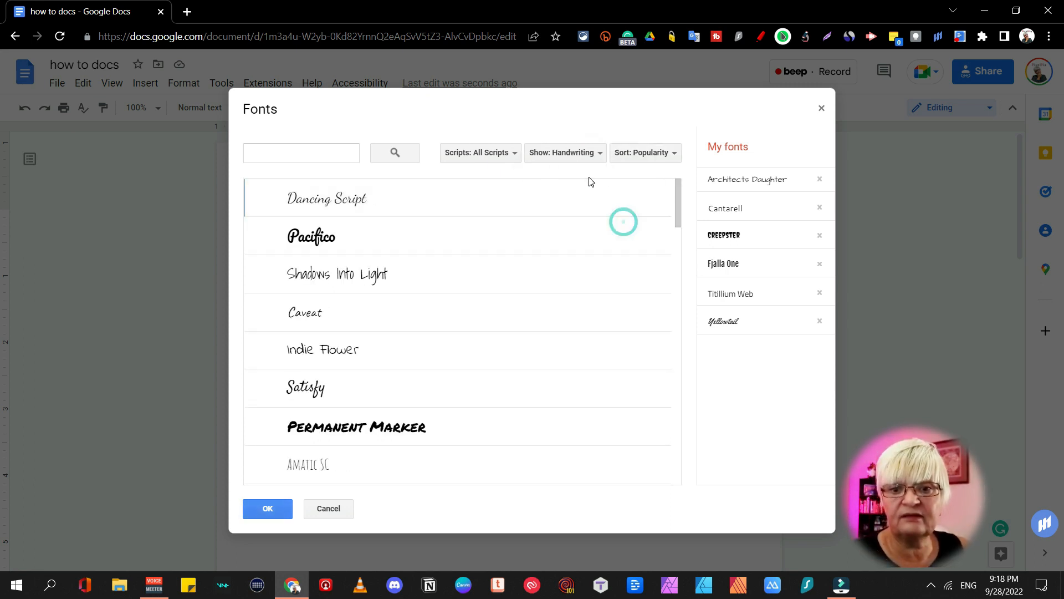
{"action": "left_click", "coordinate": [660, 152]}
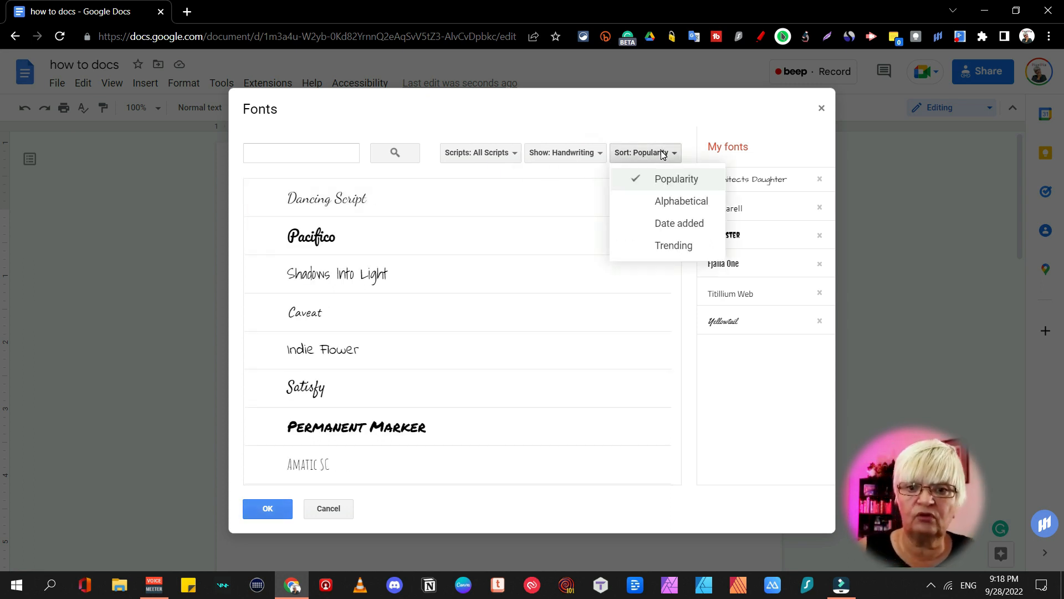
{"action": "left_click", "coordinate": [682, 247]}
Add Norican to My fonts, applying it to the selected line "How to add fonts", and undo the font change on that line
{"action": "scroll", "coordinate": [482, 261], "scroll_direction": "down", "scroll_amount": 4}
{"action": "scroll", "coordinate": [487, 233], "scroll_direction": "up", "scroll_amount": 4}
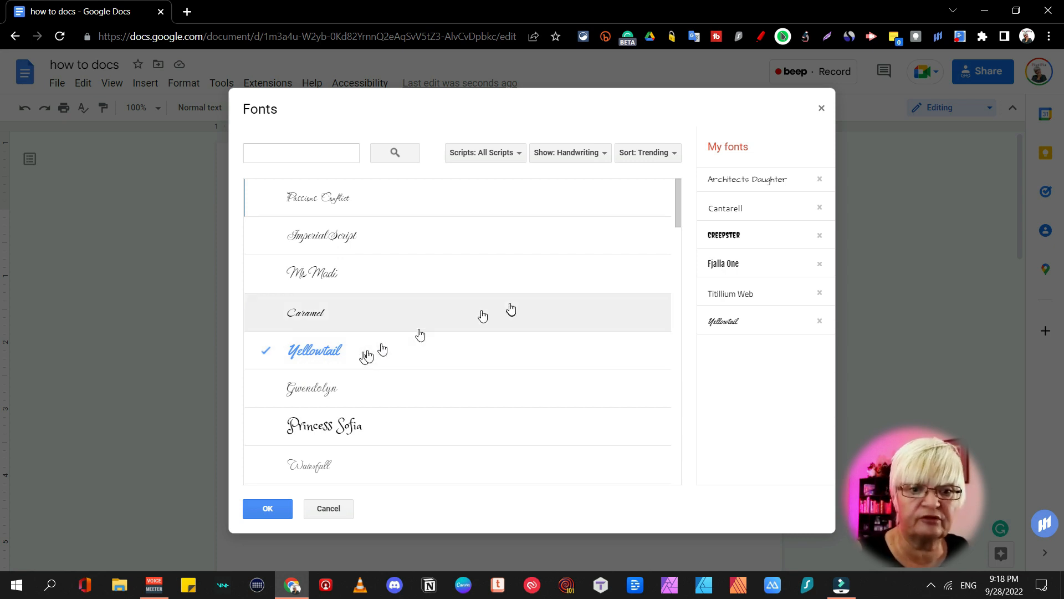
{"action": "scroll", "coordinate": [553, 277], "scroll_direction": "down", "scroll_amount": 4}
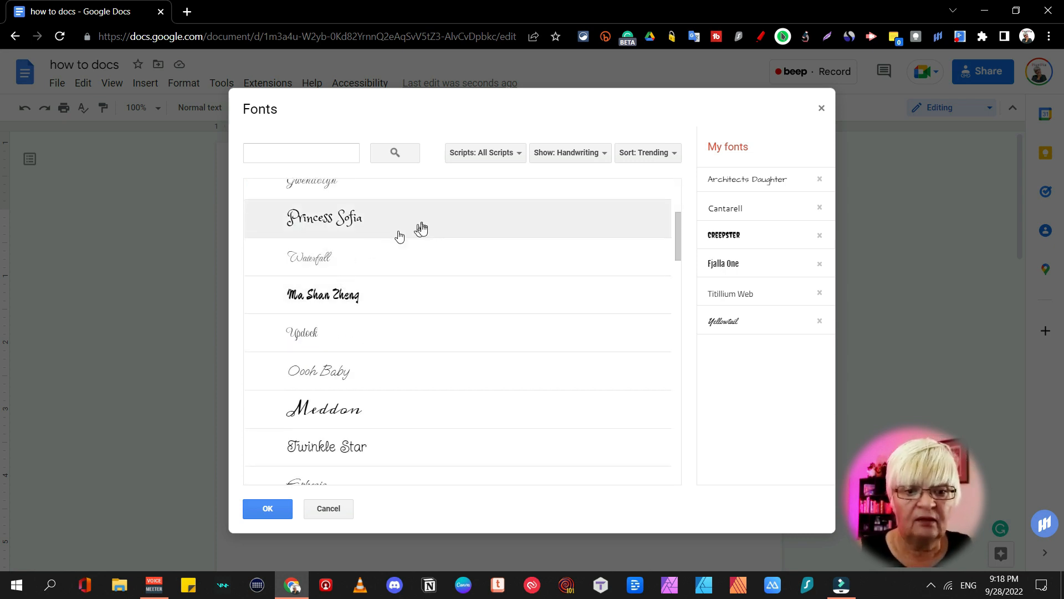
{"action": "scroll", "coordinate": [458, 338], "scroll_direction": "down", "scroll_amount": 4}
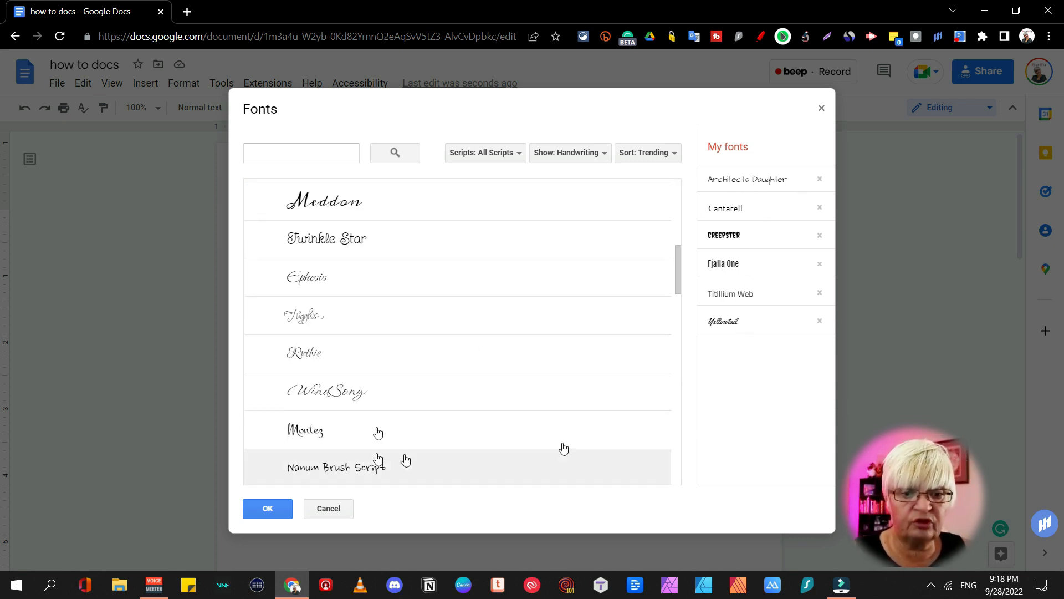
{"action": "scroll", "coordinate": [502, 284], "scroll_direction": "down", "scroll_amount": 5}
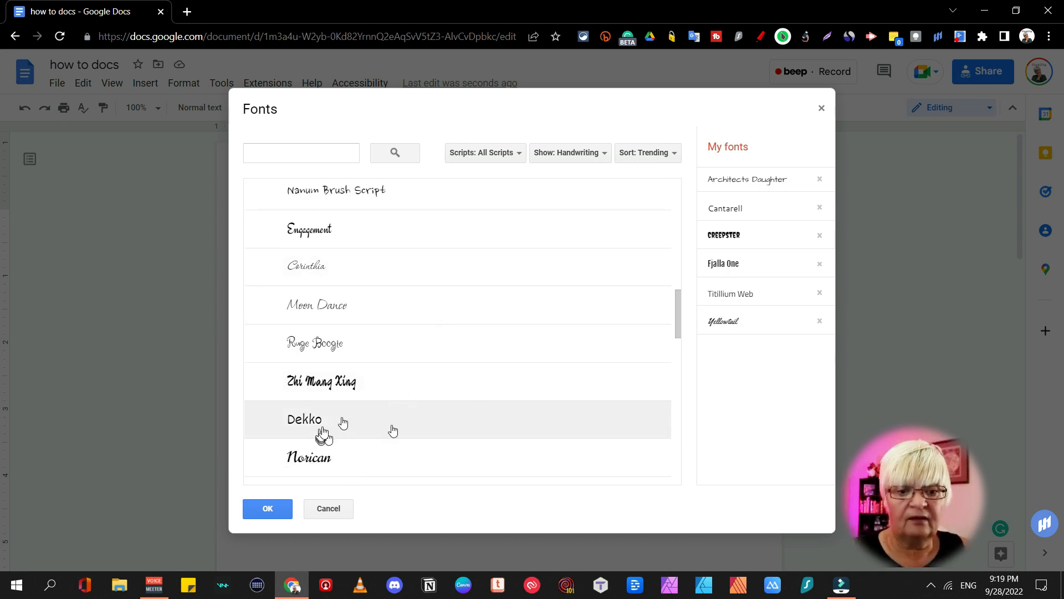
{"action": "left_click", "coordinate": [375, 464]}
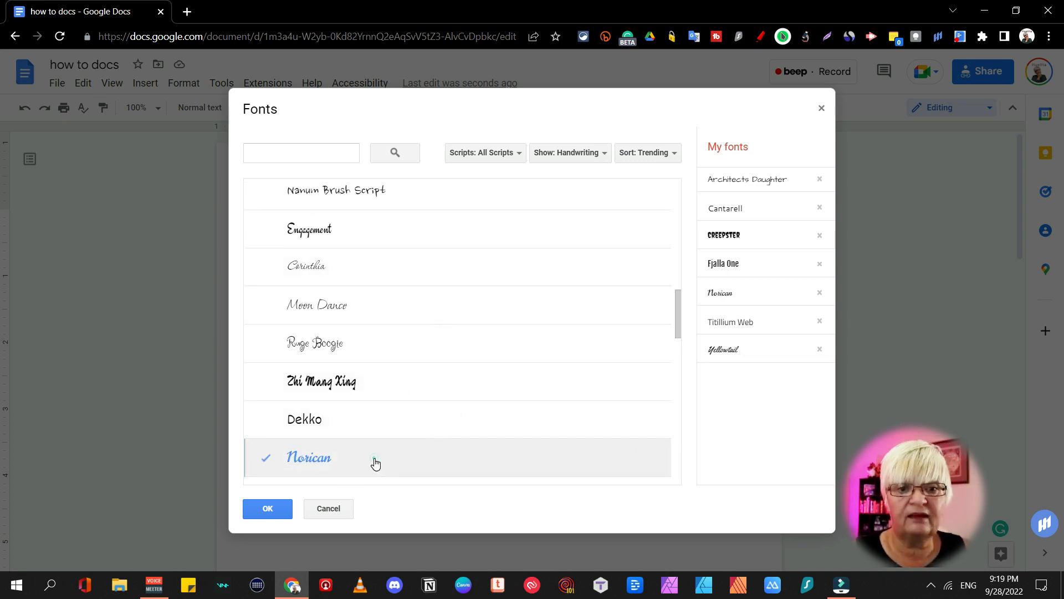
{"action": "left_click", "coordinate": [269, 509]}
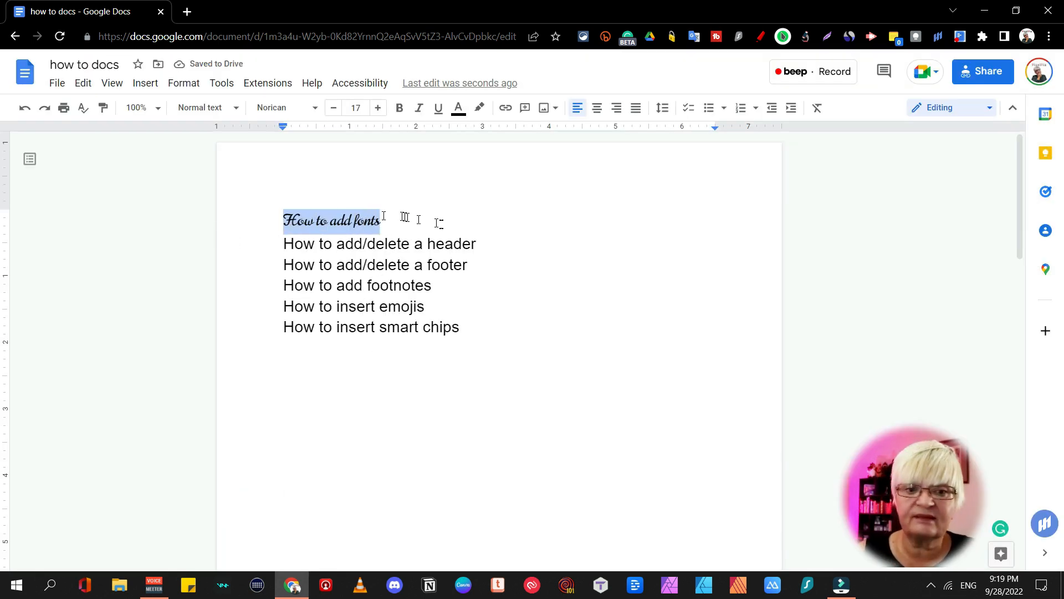
{"action": "left_click", "coordinate": [24, 108]}
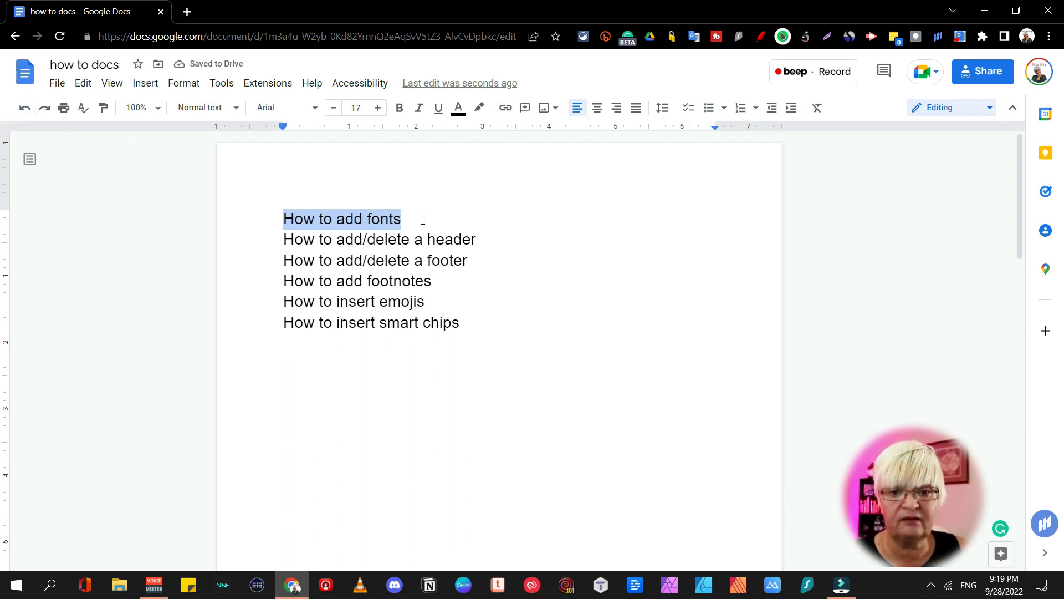
Open the page header for editing and enter "PixelPia" as the first page header
{"action": "left_click", "coordinate": [477, 239]}
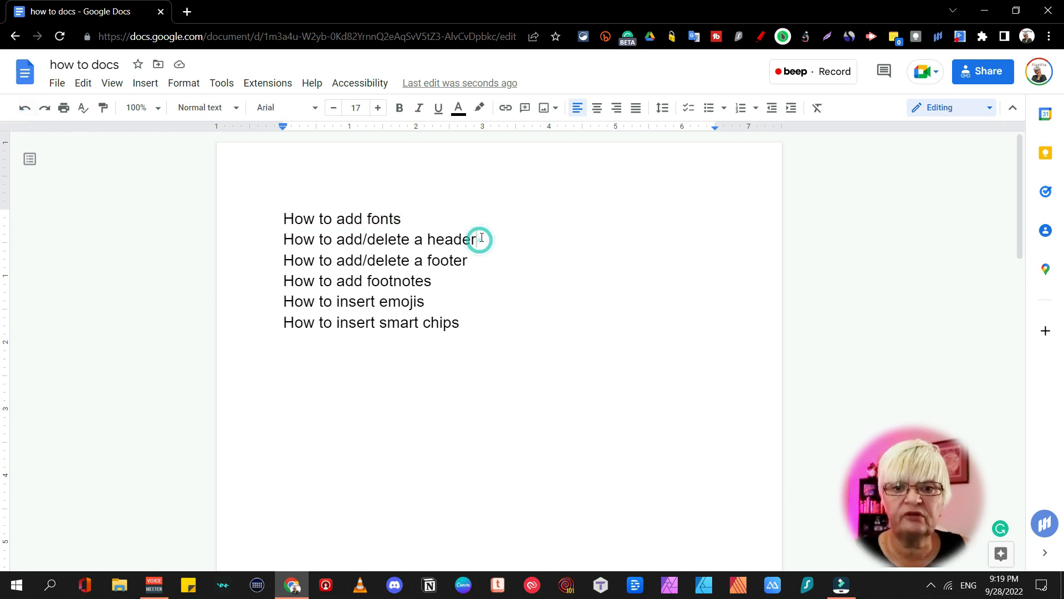
{"action": "double_click", "coordinate": [579, 144]}
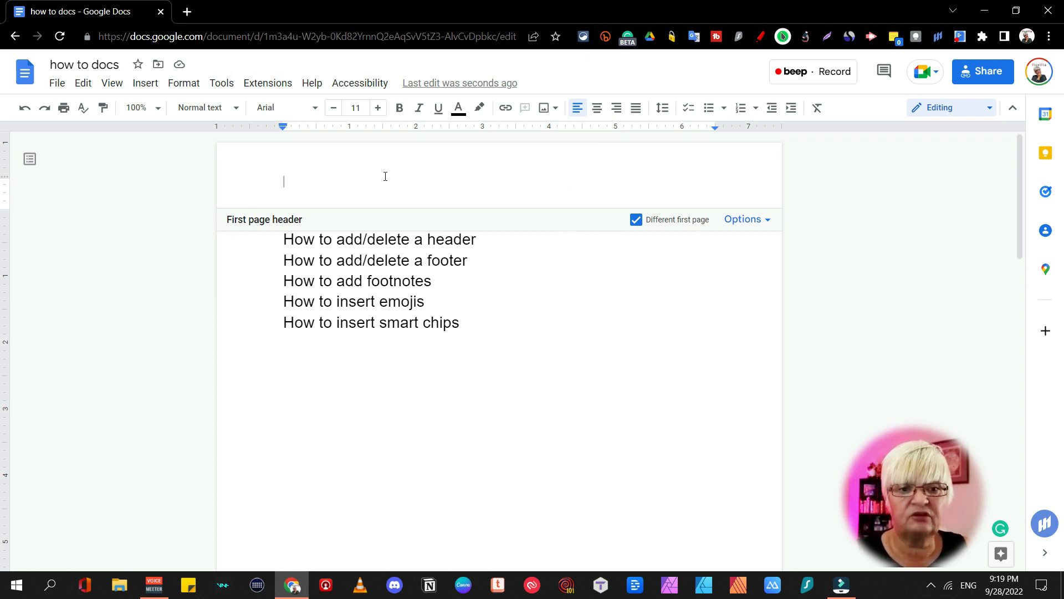
{"action": "type", "text": "PixelPia"}
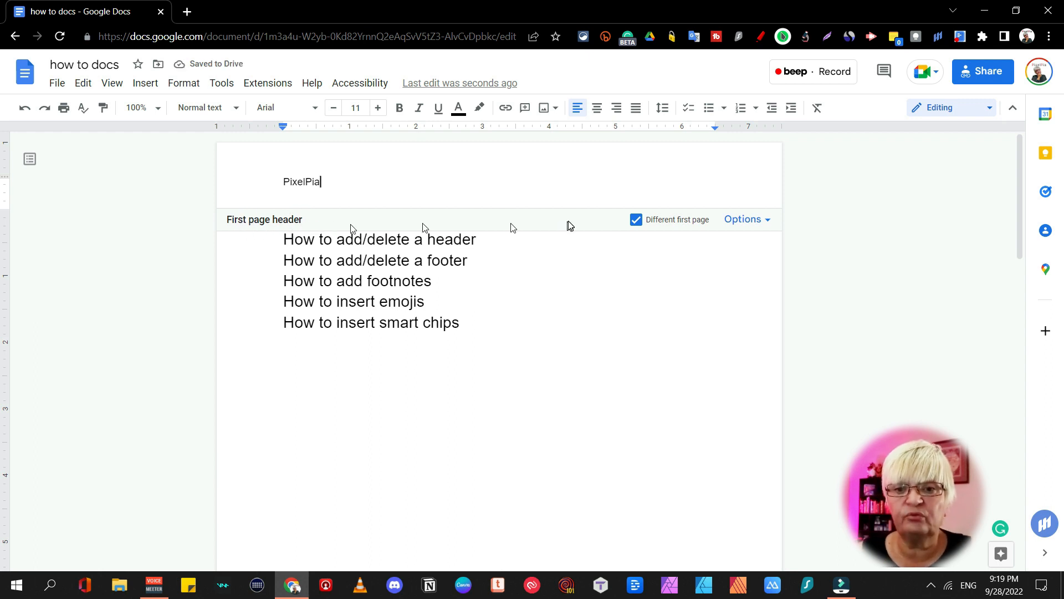
Turn off the different first page option and enter "PixelPia" in the shared header
{"action": "left_click", "coordinate": [637, 221]}
{"action": "left_click", "coordinate": [368, 174]}
{"action": "type", "text": "P"}
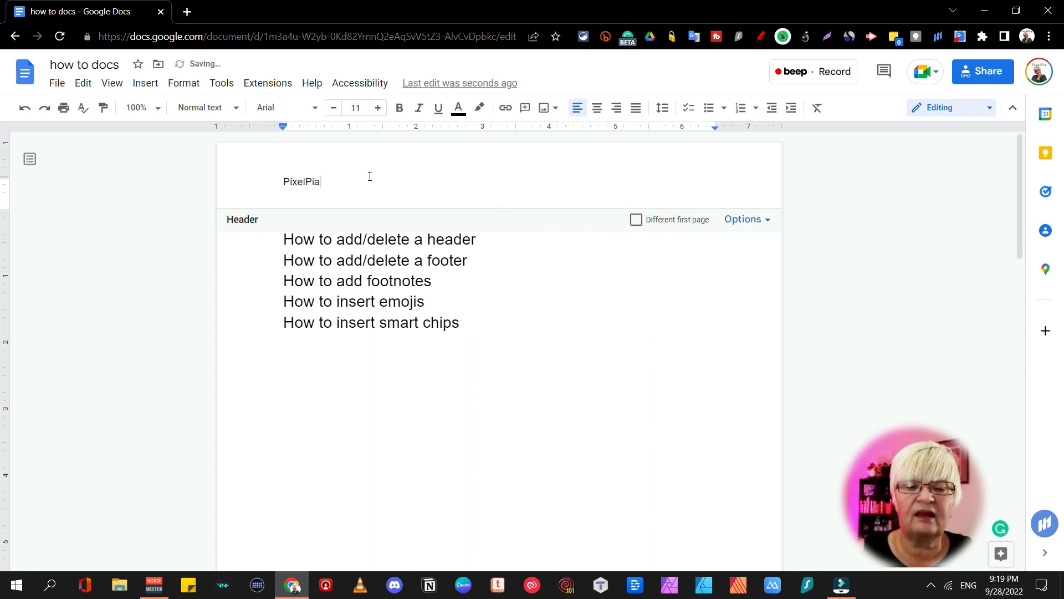
Examine the margin and layout options in the header format settings without changing them, and leave header editing
{"action": "left_click", "coordinate": [768, 222]}
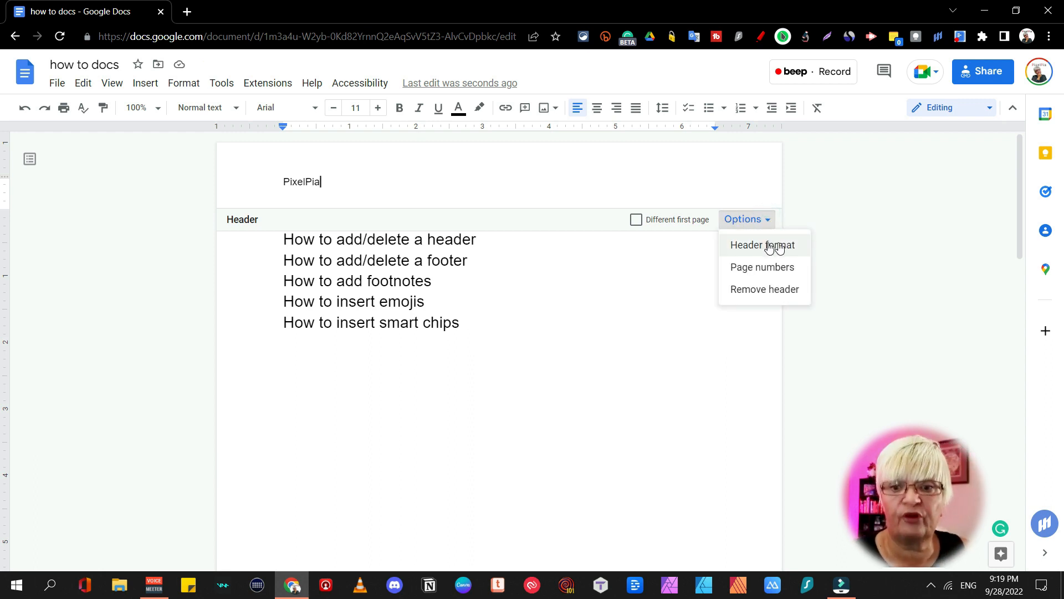
{"action": "left_click", "coordinate": [784, 245]}
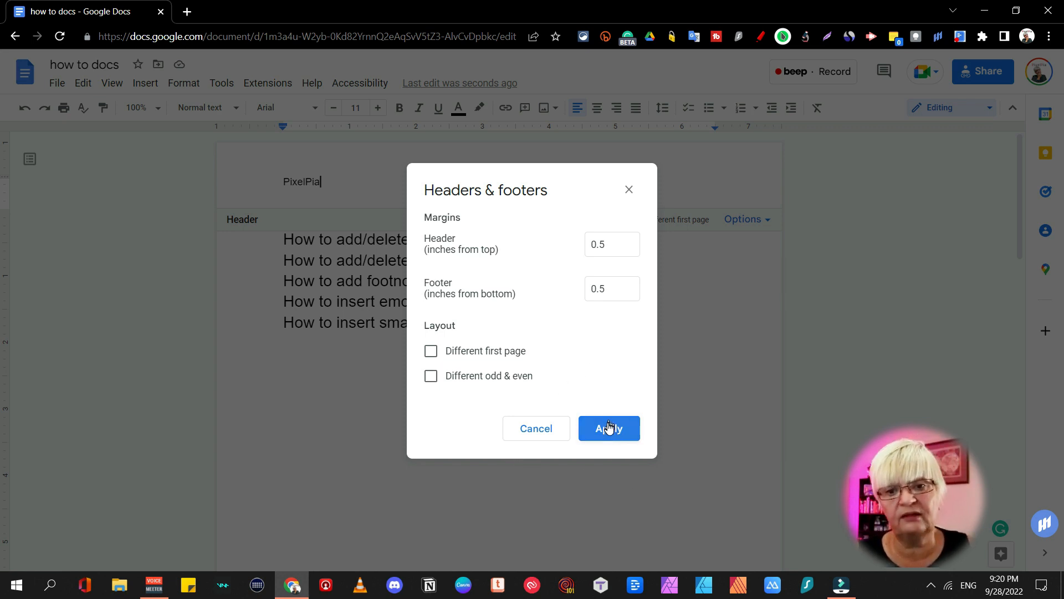
{"action": "left_click", "coordinate": [557, 430]}
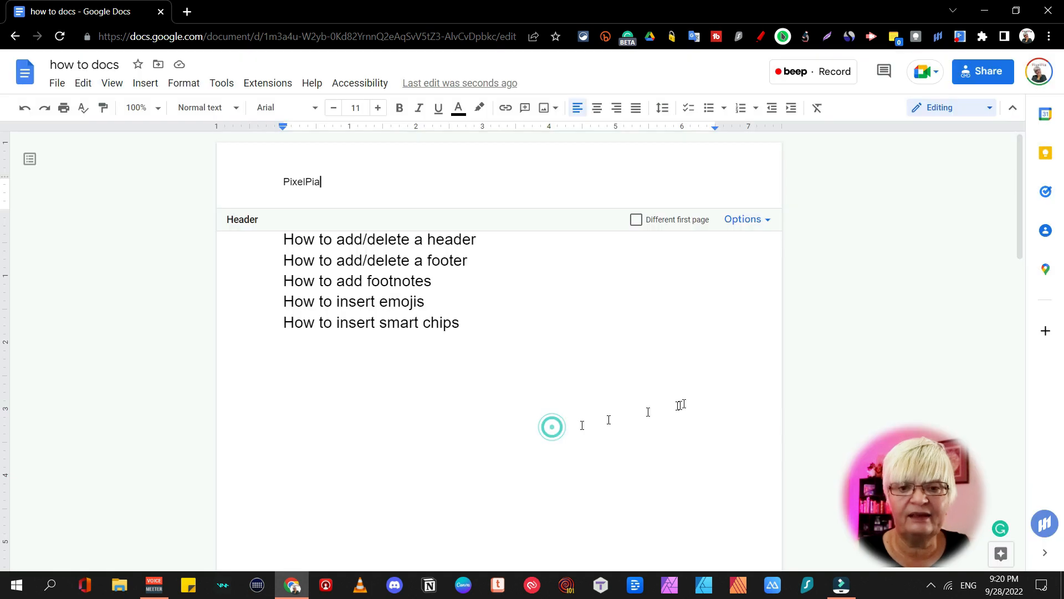
{"action": "left_click", "coordinate": [624, 261]}
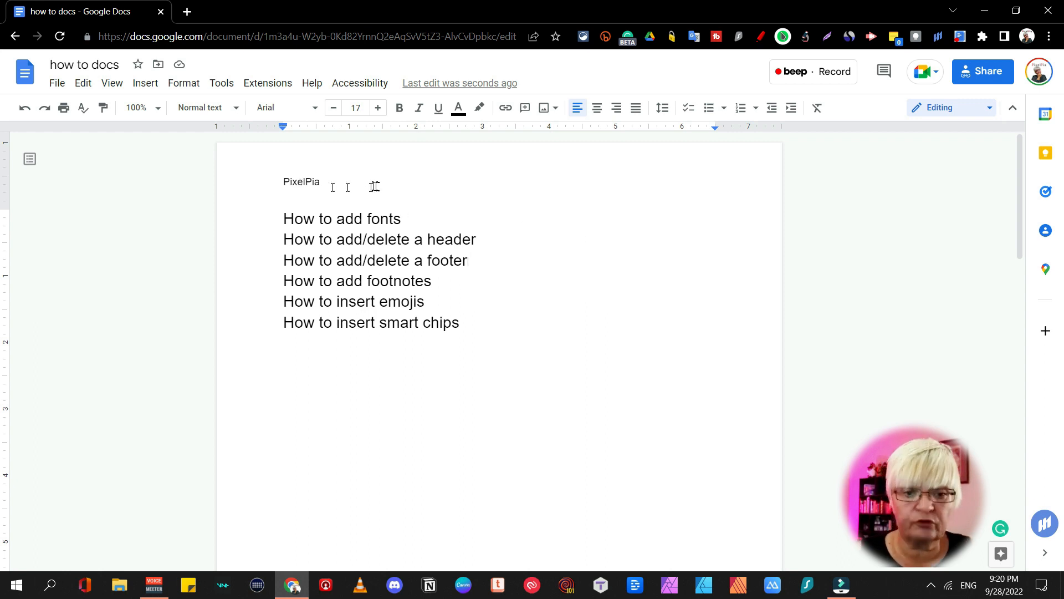
Check the header on both pages of the document and return to the first page
{"action": "left_click", "coordinate": [761, 439]}
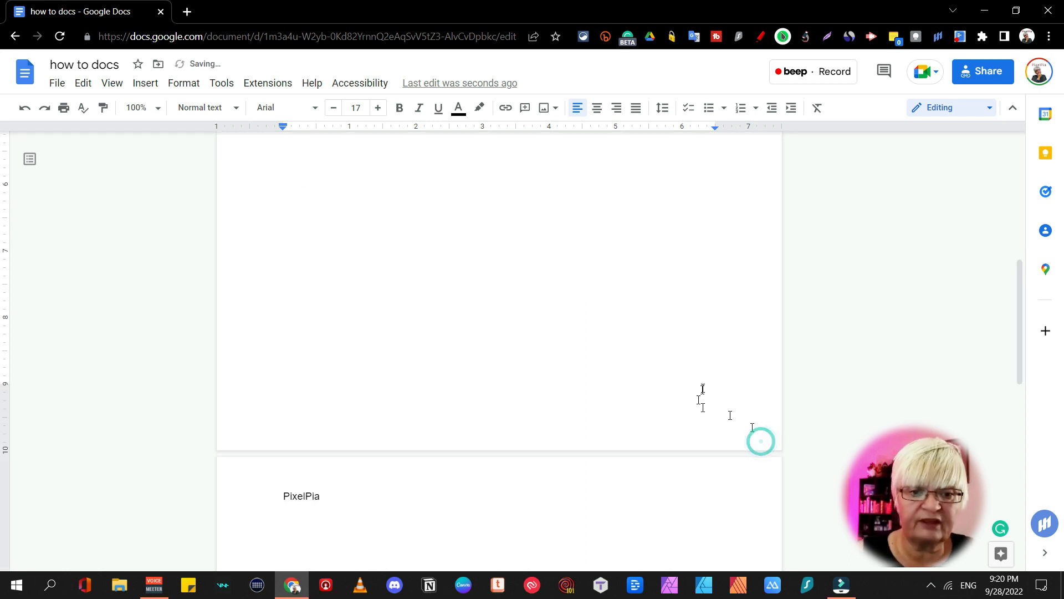
{"action": "scroll", "coordinate": [699, 379], "scroll_direction": "down", "scroll_amount": 5}
{"action": "scroll", "coordinate": [699, 379], "scroll_direction": "up", "scroll_amount": 9}
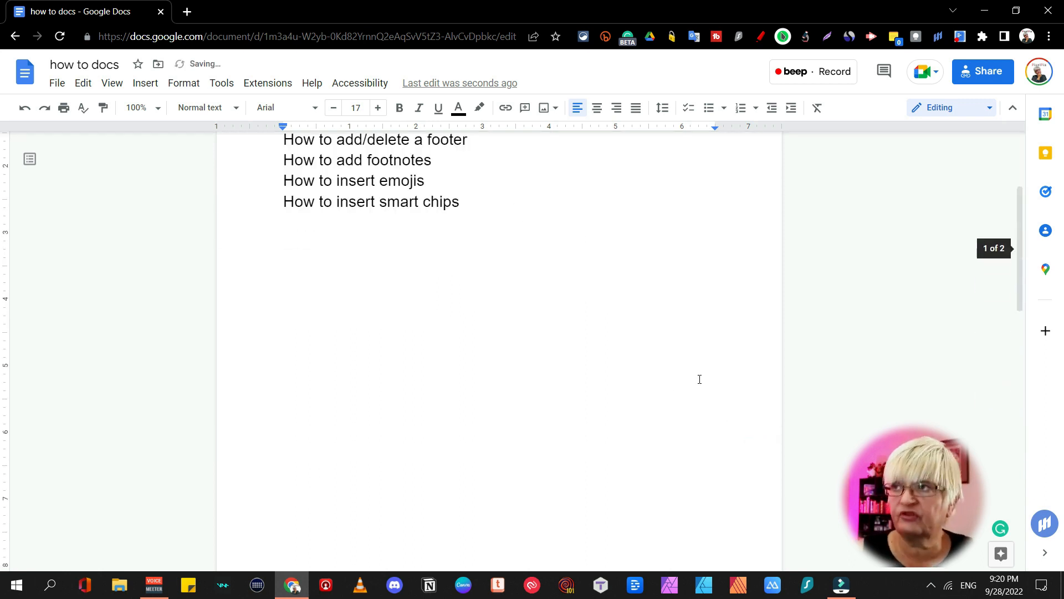
{"action": "key", "text": "ctrl+Home"}
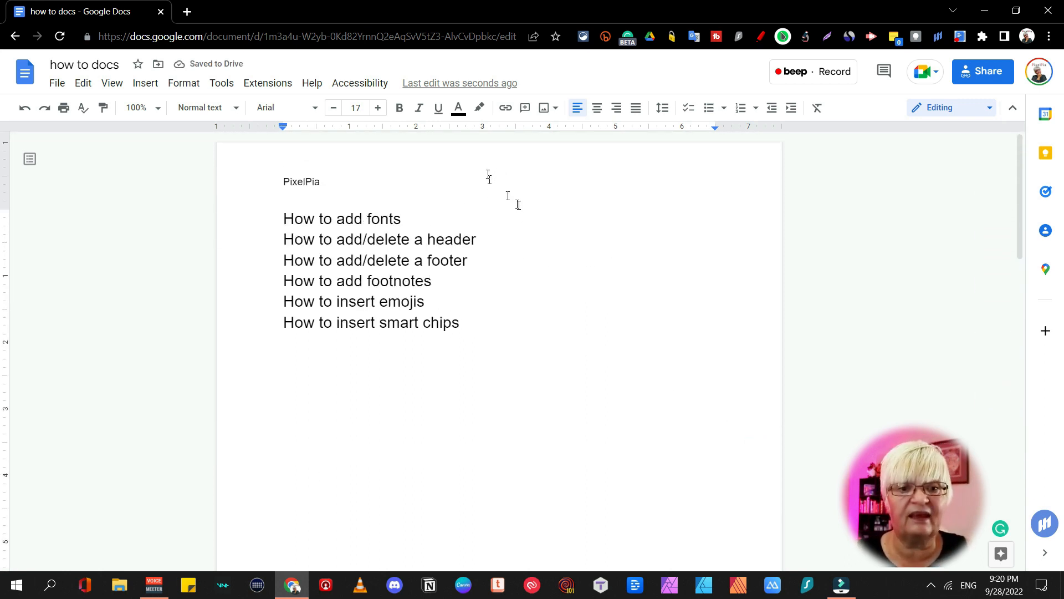
{"action": "scroll", "coordinate": [518, 204], "scroll_direction": "down", "scroll_amount": 18}
{"action": "scroll", "coordinate": [518, 205], "scroll_direction": "up", "scroll_amount": 18}
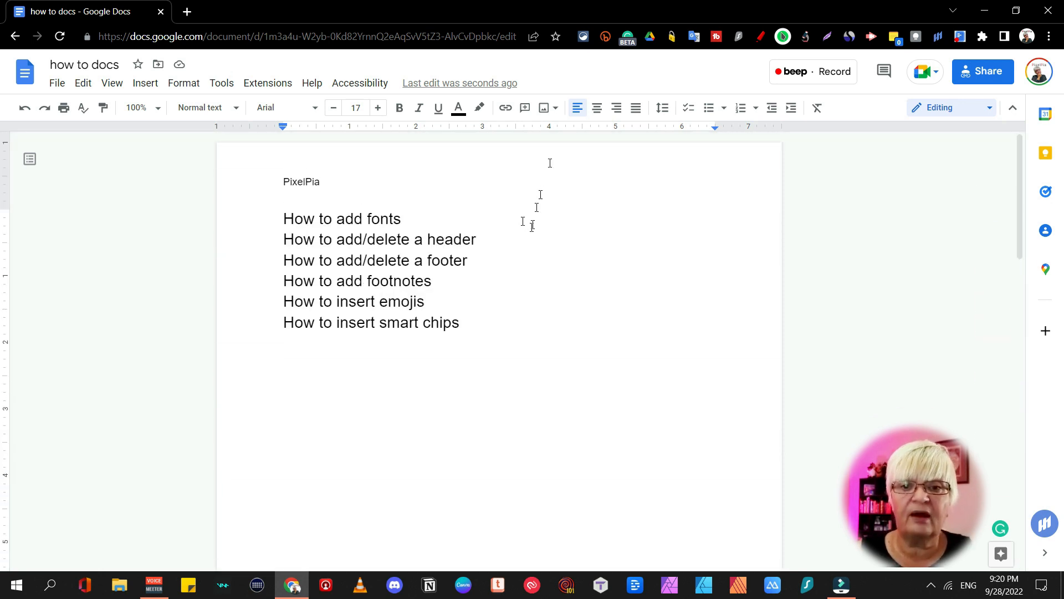
Try to remove the page header from the document
{"action": "double_click", "coordinate": [647, 161]}
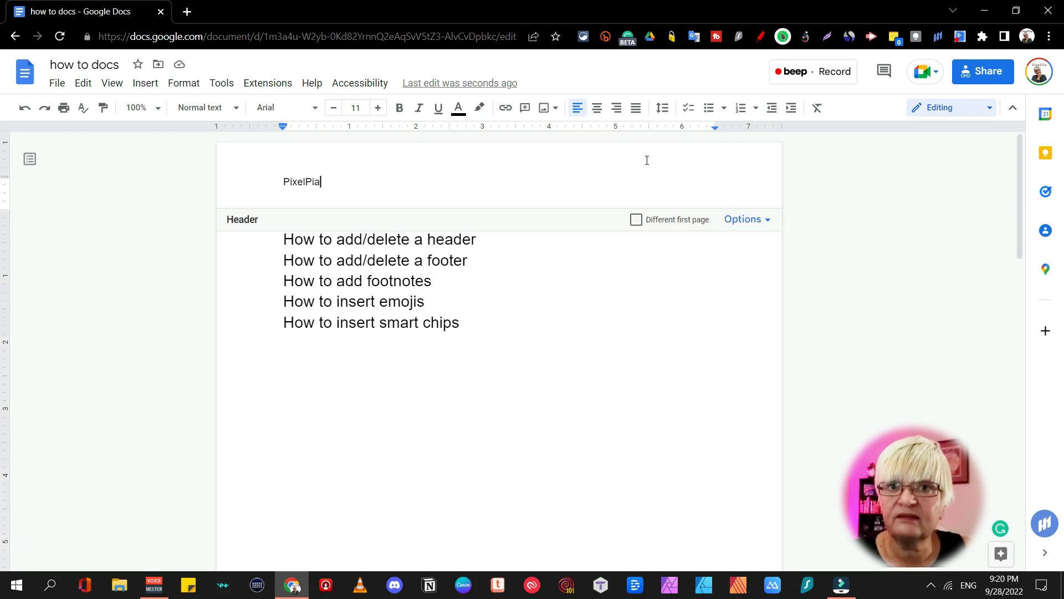
{"action": "left_click", "coordinate": [758, 221]}
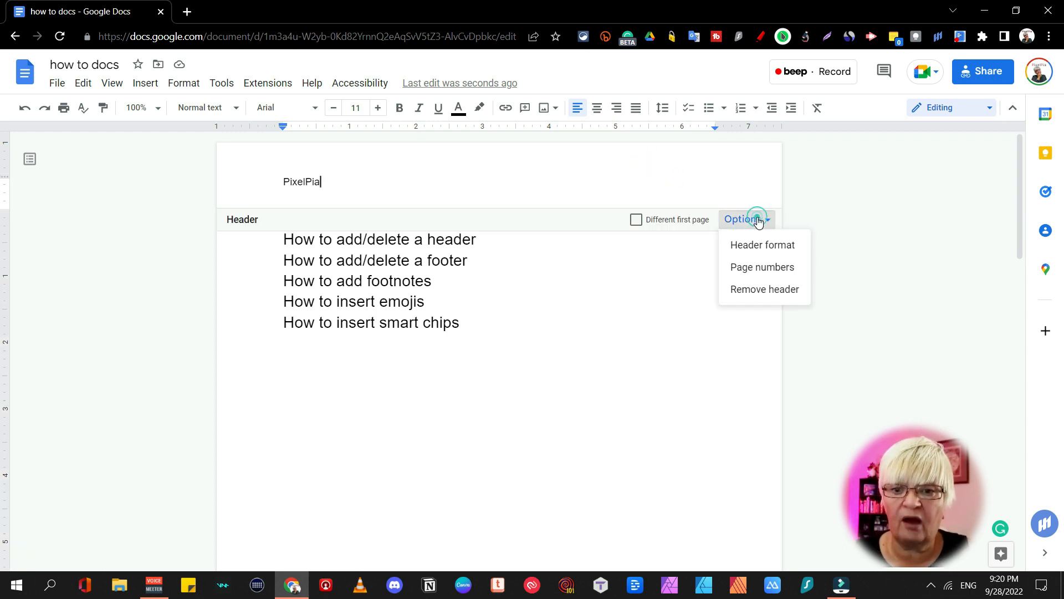
{"action": "left_click", "coordinate": [775, 296]}
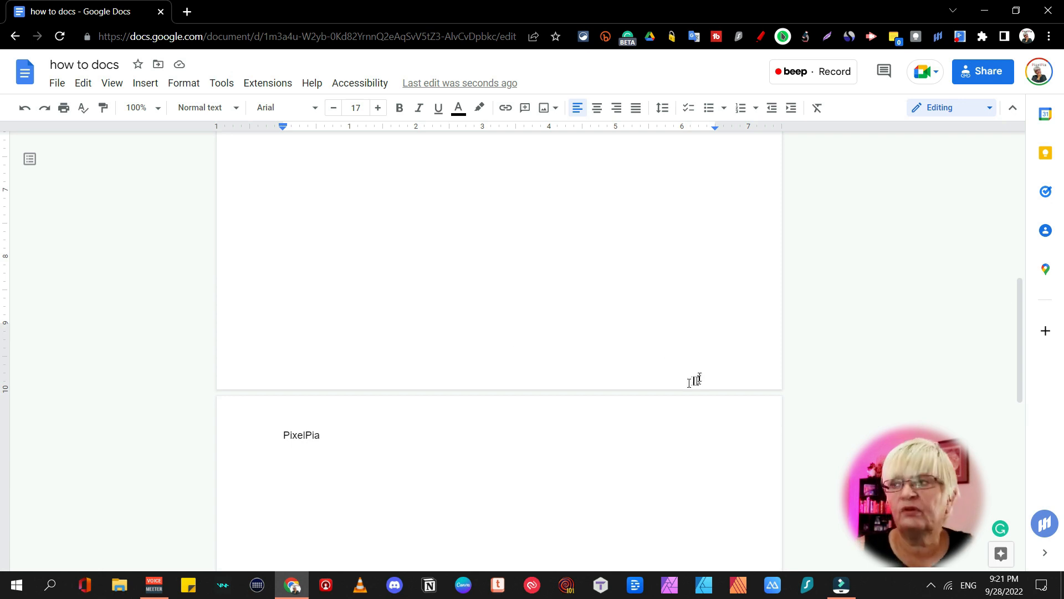
Add page numbers to the footer starting at 0, without showing the number on the first page
{"action": "double_click", "coordinate": [690, 382]}
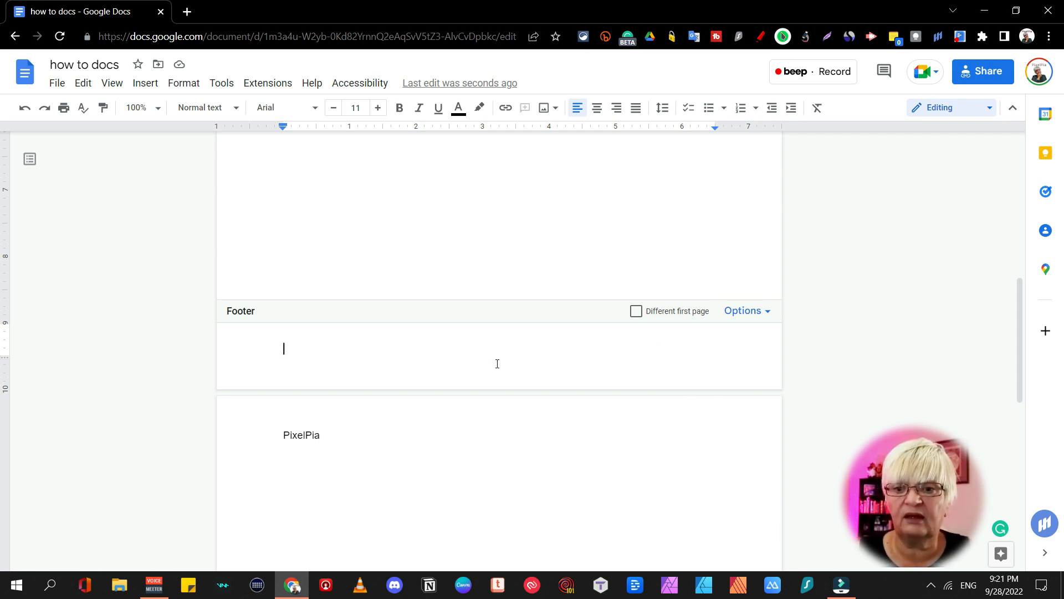
{"action": "left_click", "coordinate": [756, 311]}
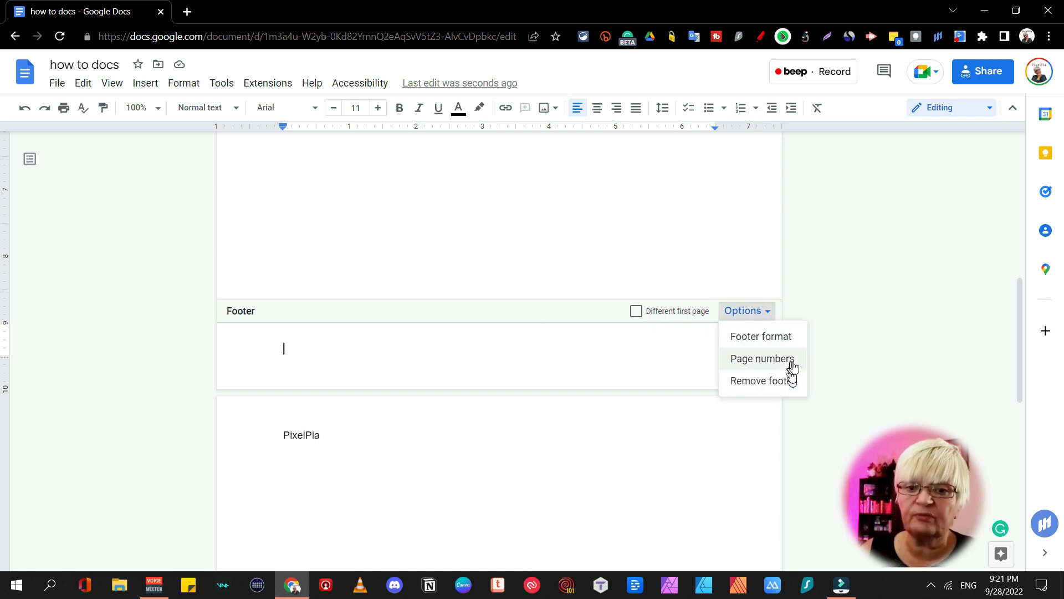
{"action": "left_click", "coordinate": [773, 363]}
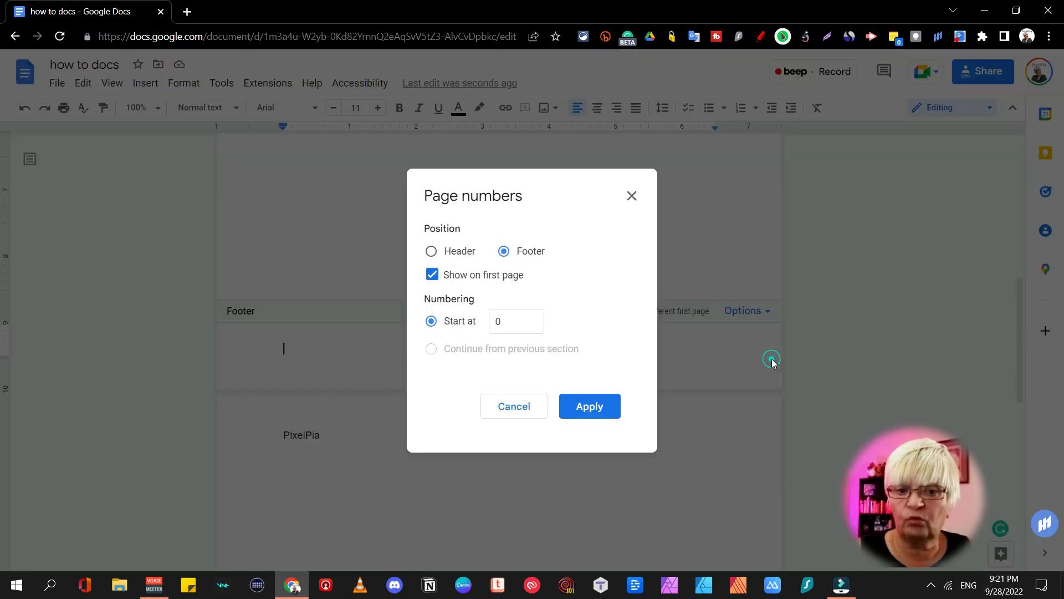
{"action": "left_click", "coordinate": [434, 275]}
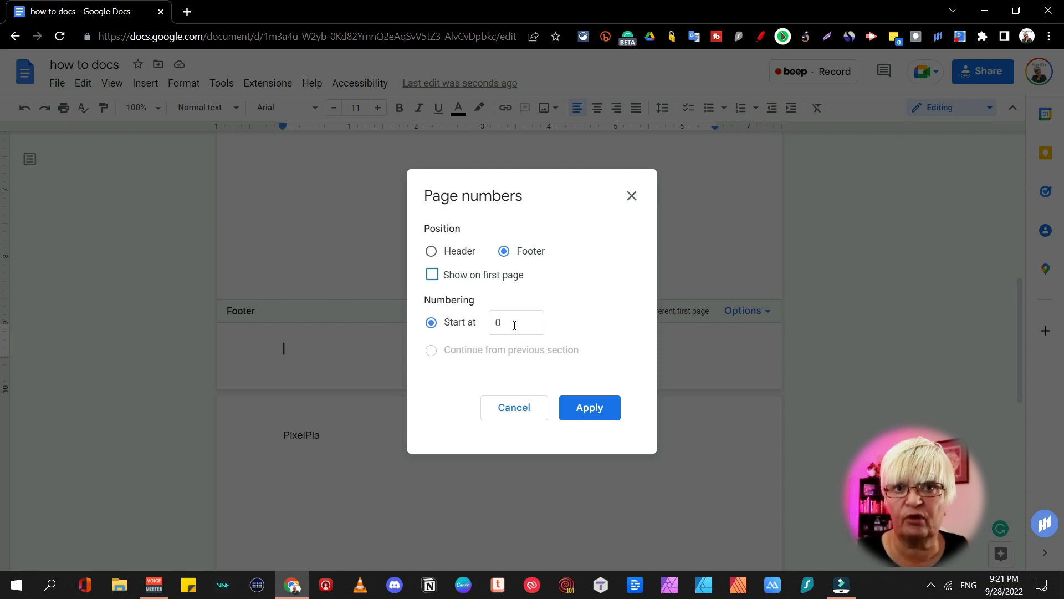
{"action": "left_click", "coordinate": [601, 413]}
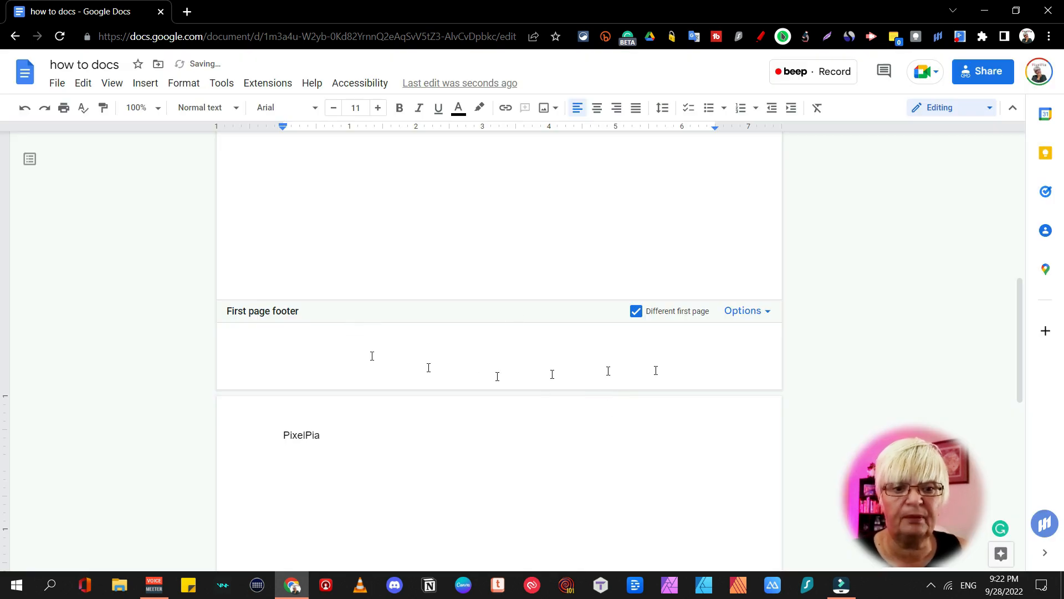
{"action": "scroll", "coordinate": [601, 367], "scroll_direction": "down", "scroll_amount": 5}
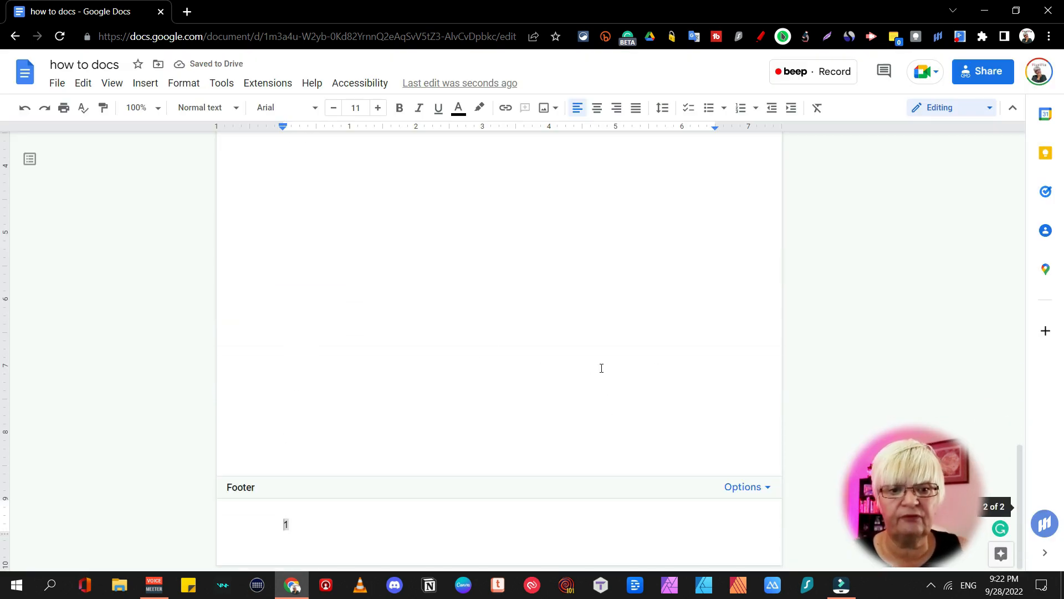
Center the page number in the second page's footer
{"action": "left_click", "coordinate": [523, 523]}
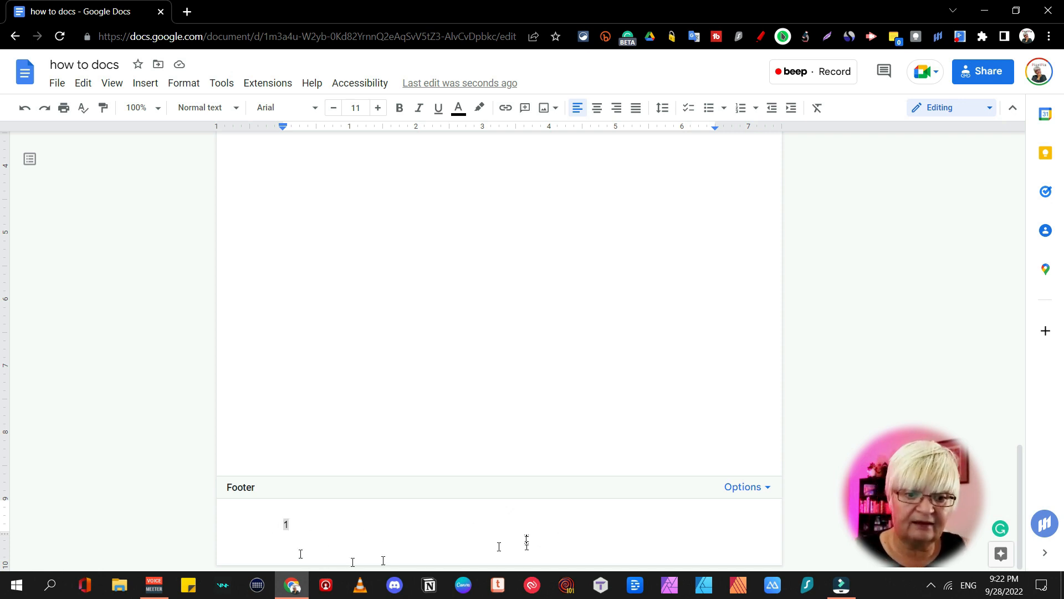
{"action": "double_click", "coordinate": [293, 527]}
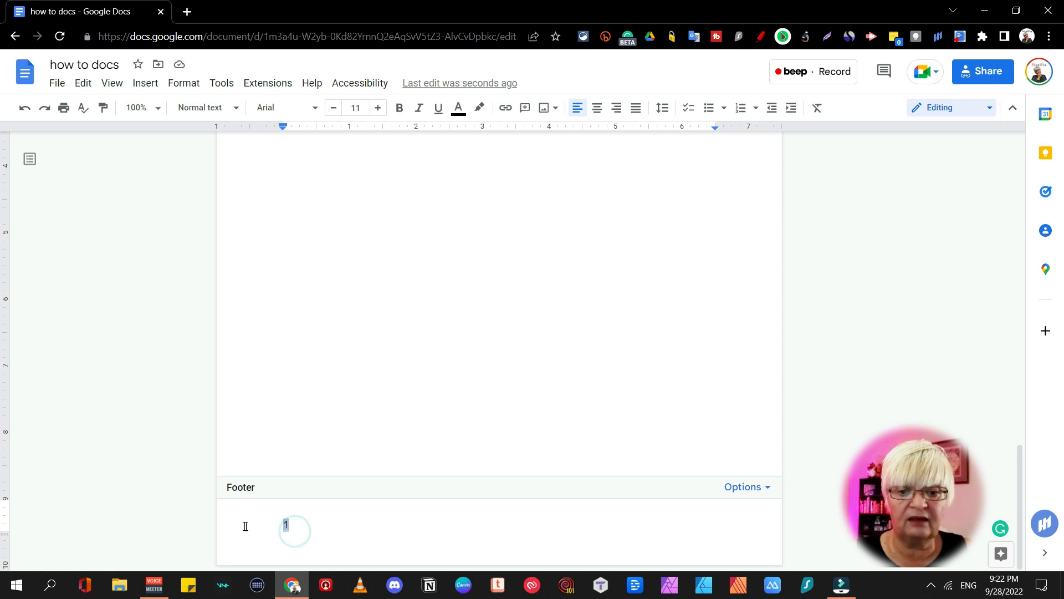
{"action": "left_click", "coordinate": [597, 110]}
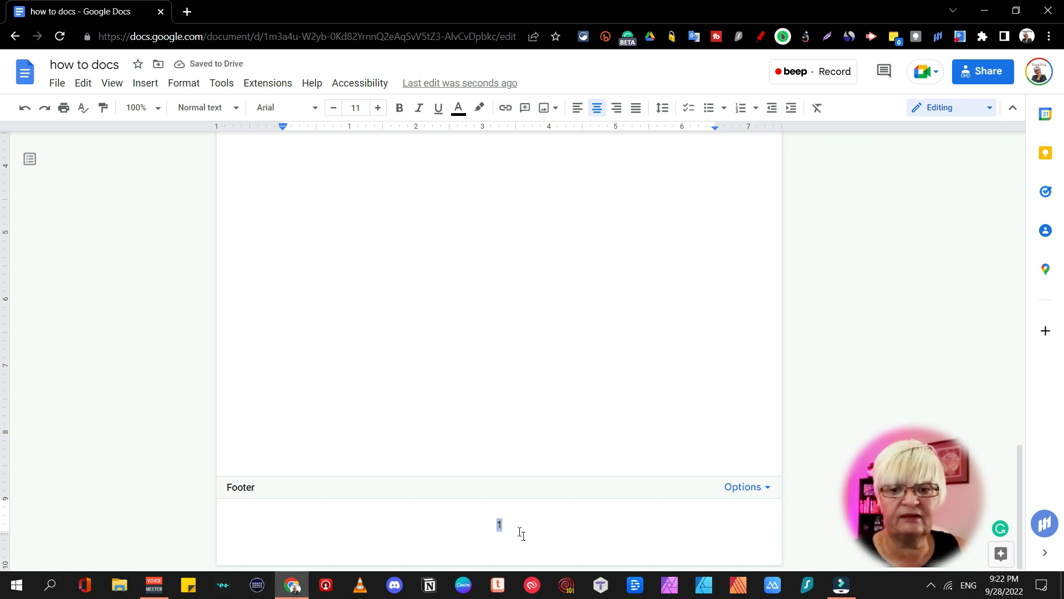
{"action": "left_click", "coordinate": [493, 523]}
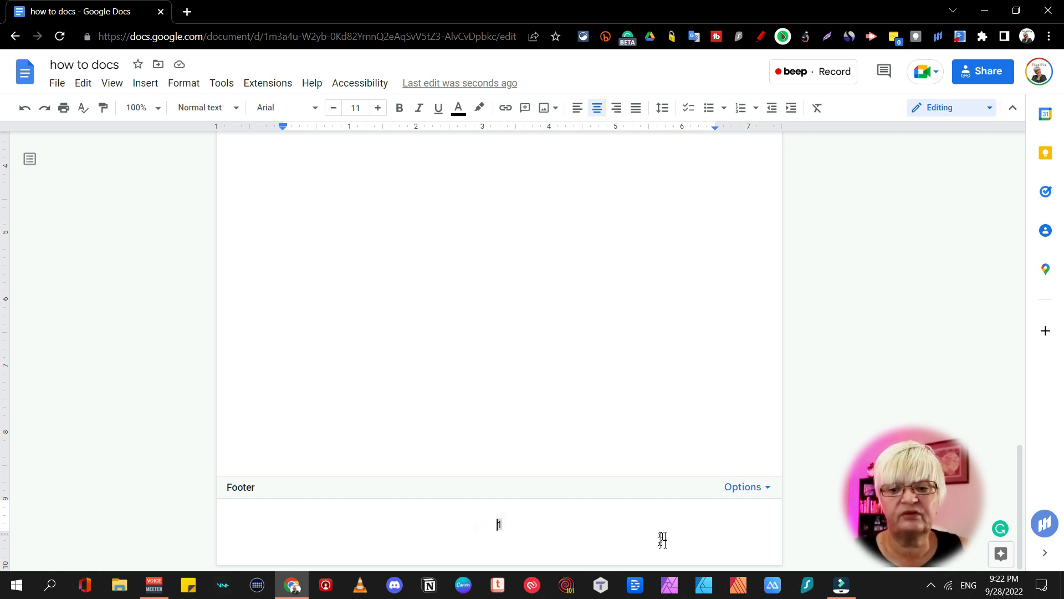
{"action": "scroll", "coordinate": [662, 539], "scroll_direction": "up", "scroll_amount": 12}
{"action": "scroll", "coordinate": [666, 536], "scroll_direction": "down", "scroll_amount": 6}
{"action": "scroll", "coordinate": [666, 536], "scroll_direction": "down", "scroll_amount": 6}
{"action": "left_click", "coordinate": [532, 437]}
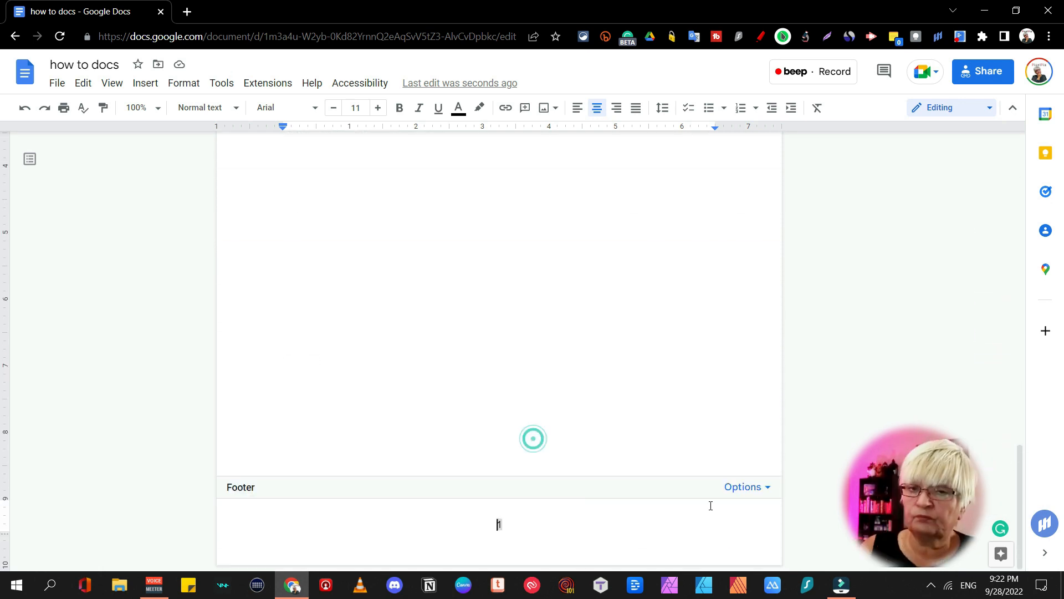
Remove the footer from the document and check the bottom of both pages
{"action": "left_click", "coordinate": [770, 487]}
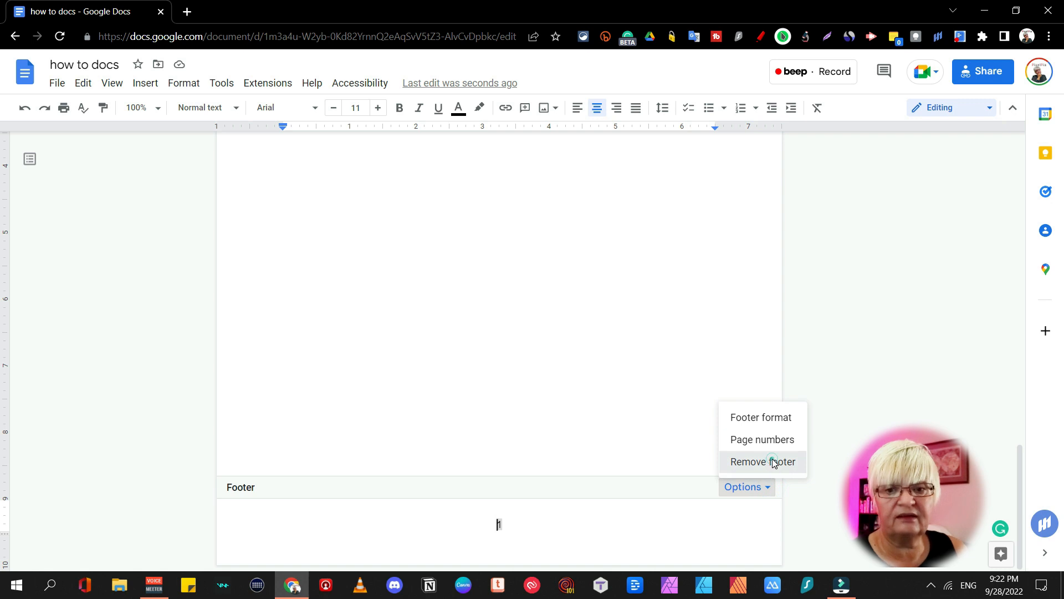
{"action": "left_click", "coordinate": [770, 460]}
{"action": "scroll", "coordinate": [751, 407], "scroll_direction": "up", "scroll_amount": 14}
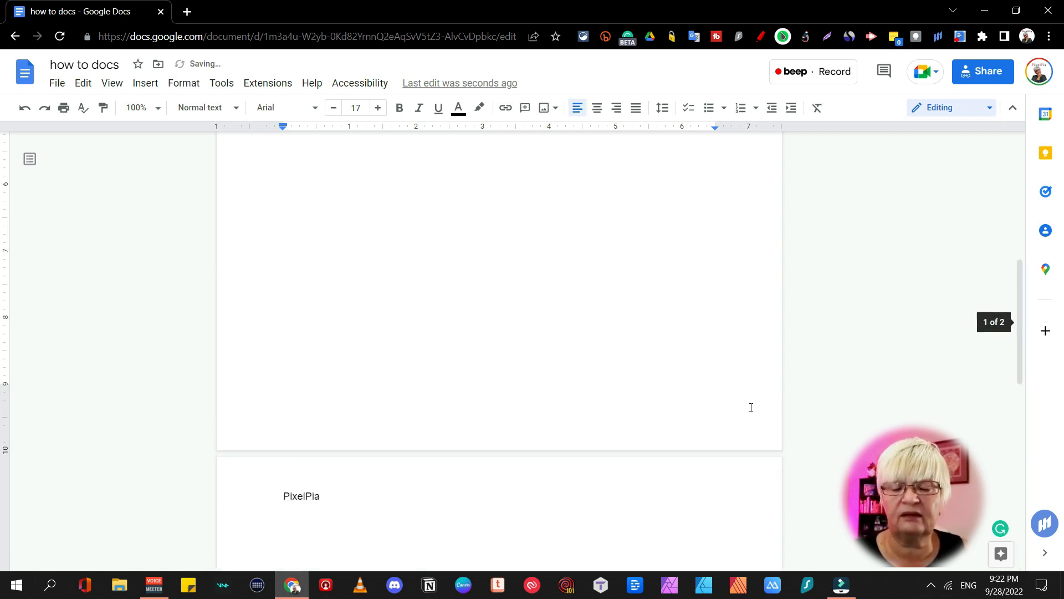
{"action": "scroll", "coordinate": [753, 445], "scroll_direction": "down", "scroll_amount": 2}
{"action": "scroll", "coordinate": [572, 500], "scroll_direction": "down", "scroll_amount": 7}
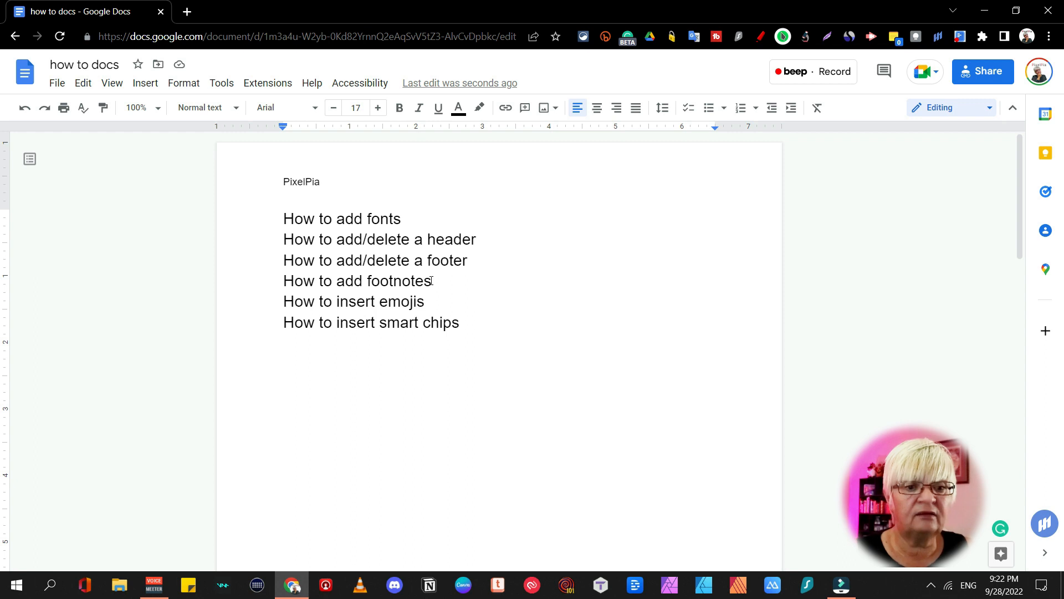
Insert a footnote after "How to add footnotes" with the text "This is my footnote"
{"action": "left_click", "coordinate": [153, 88]}
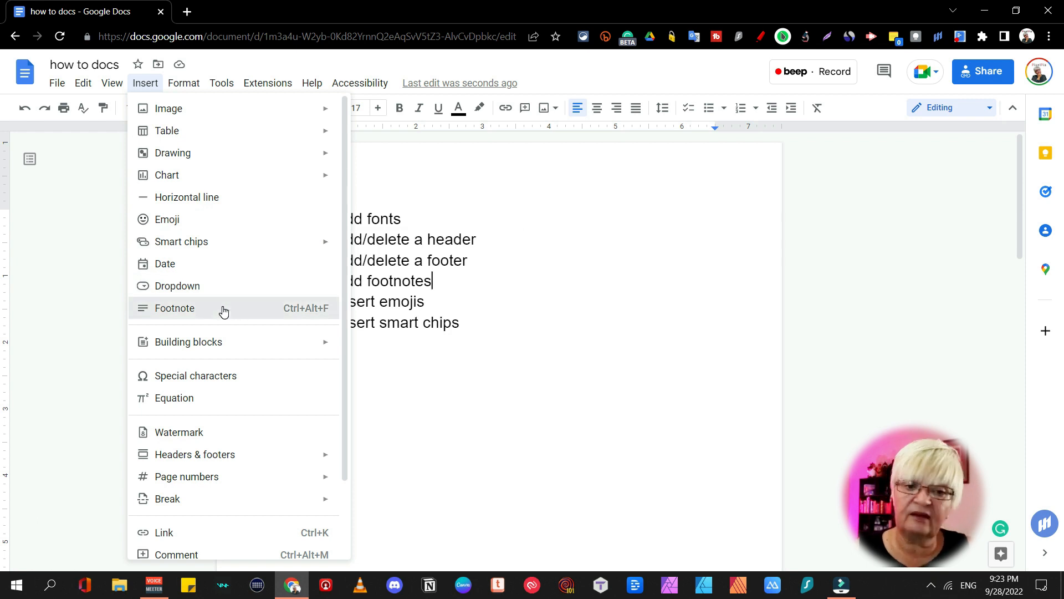
{"action": "left_click", "coordinate": [224, 309]}
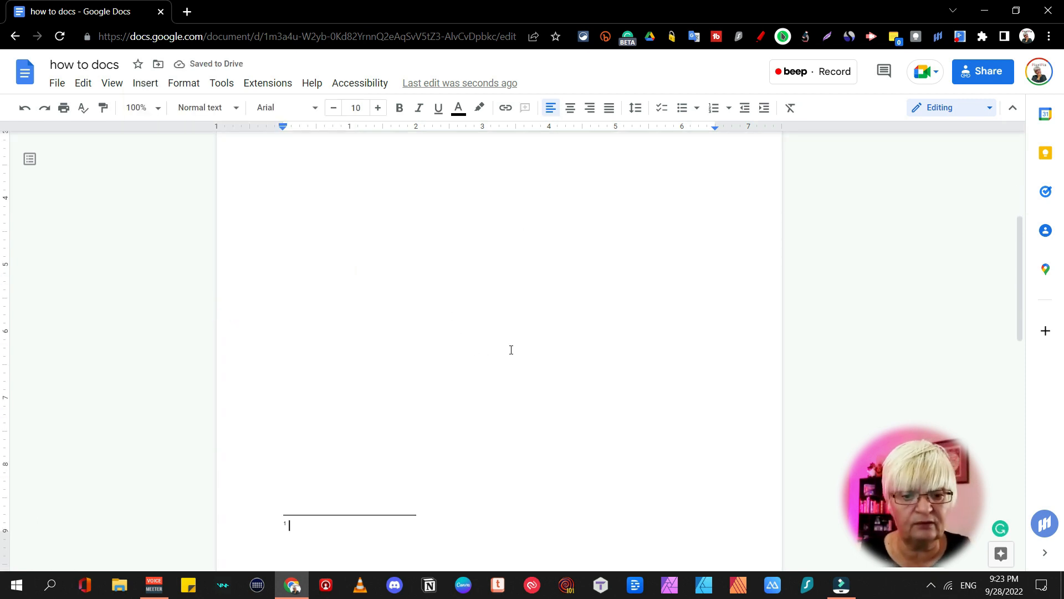
{"action": "type", "text": "This is my footnote"}
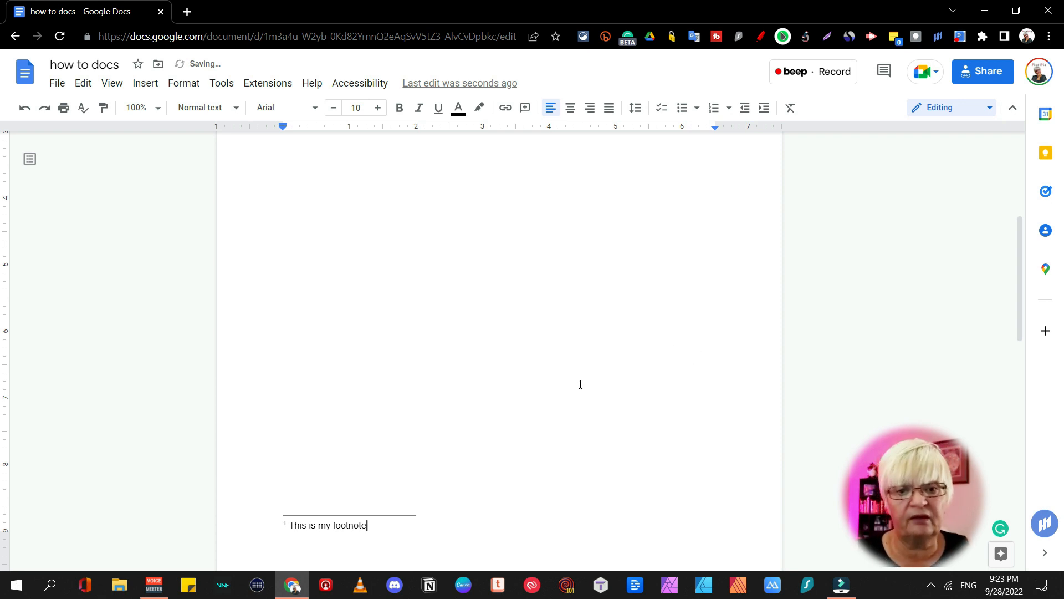
Insert a footnote after "How to insert emojis" with the text "This is my second footnote"
{"action": "scroll", "coordinate": [580, 384], "scroll_direction": "up", "scroll_amount": 5}
{"action": "left_click", "coordinate": [424, 301]}
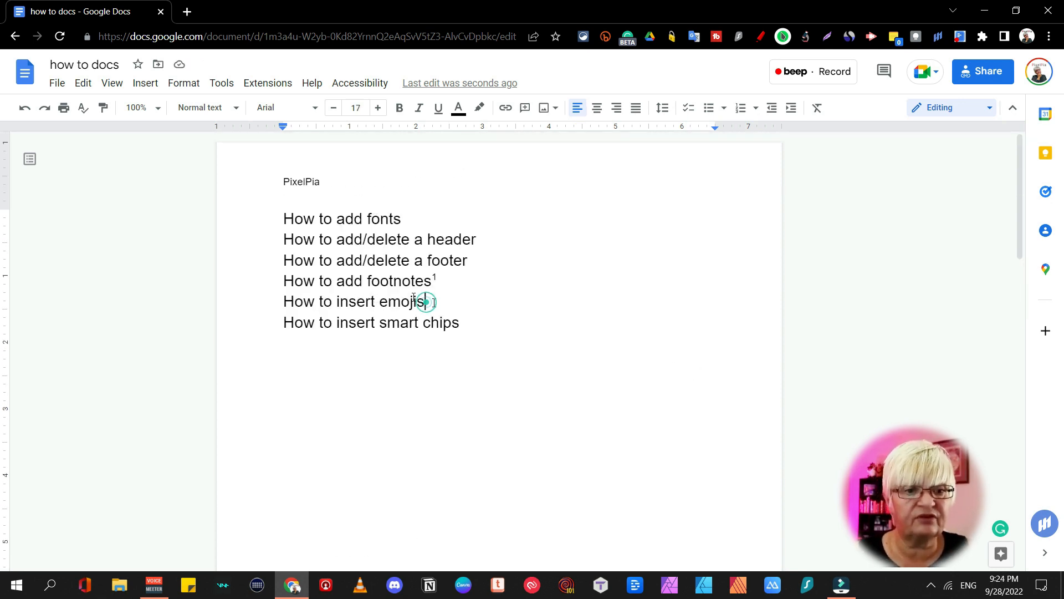
{"action": "left_click", "coordinate": [145, 84]}
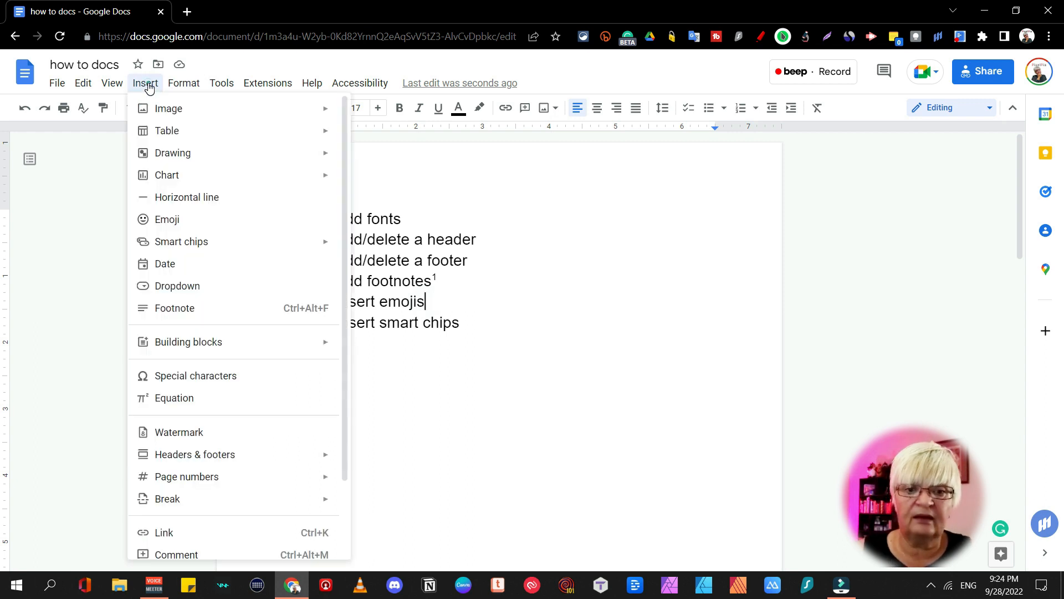
{"action": "left_click", "coordinate": [207, 315]}
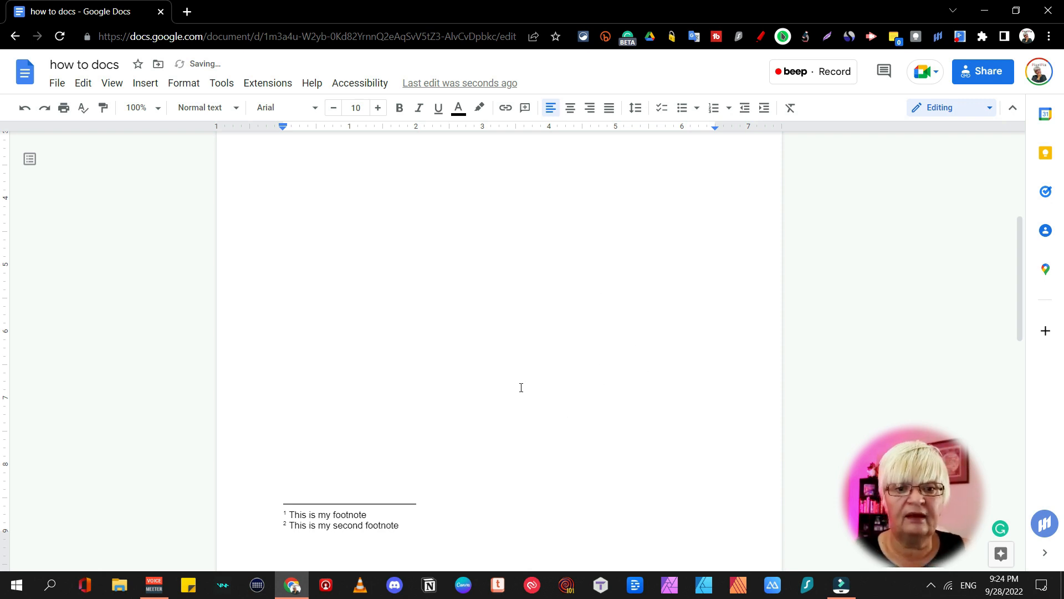
Delete the footnote reference after "How to insert emojis" and check the footnotes at the end of the first page
{"action": "scroll", "coordinate": [521, 387], "scroll_direction": "up", "scroll_amount": 5}
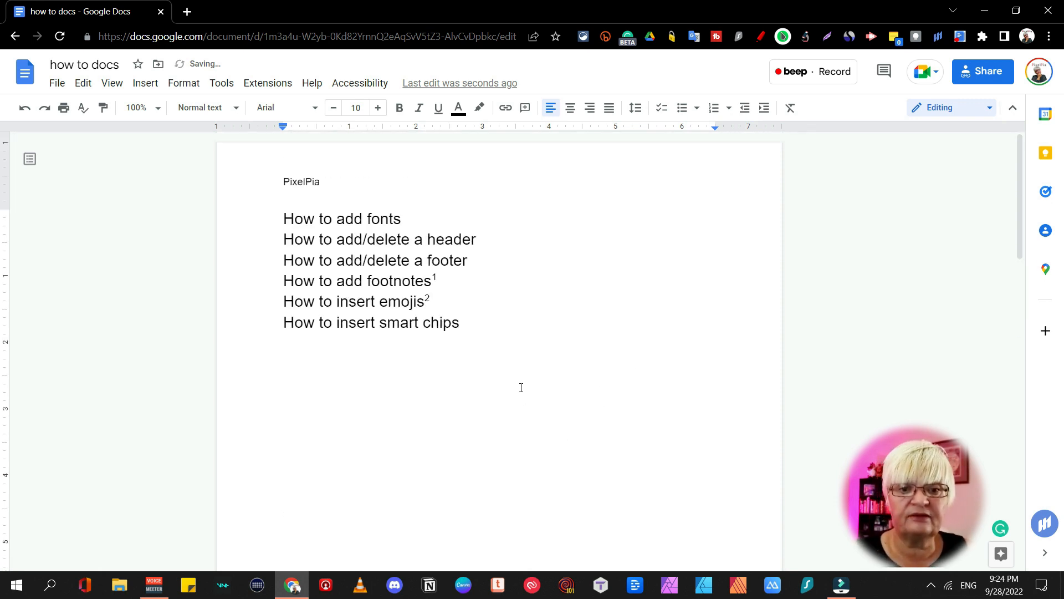
{"action": "double_click", "coordinate": [428, 298]}
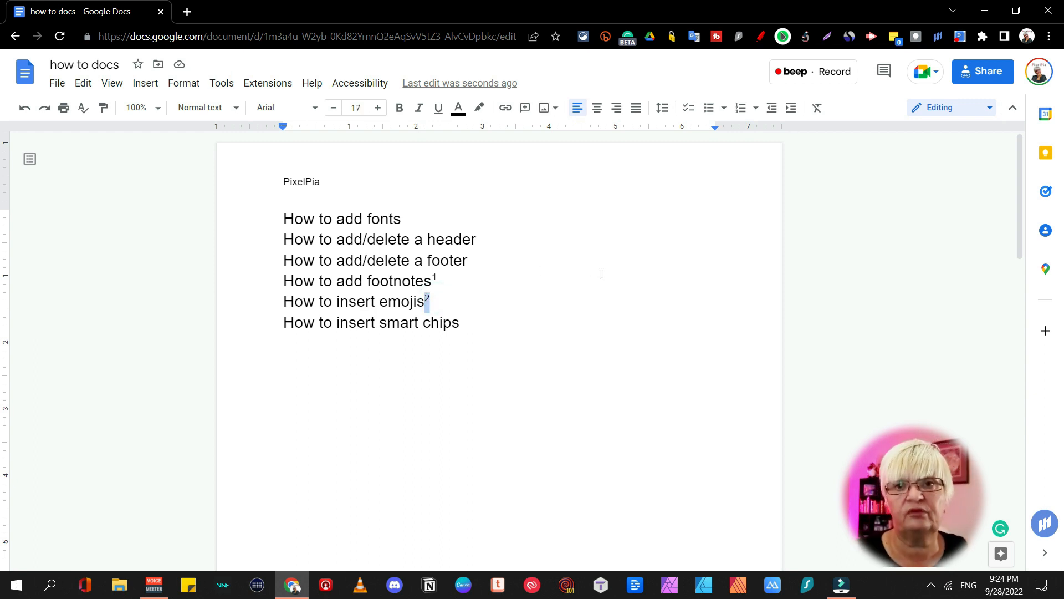
{"action": "key", "text": "Delete"}
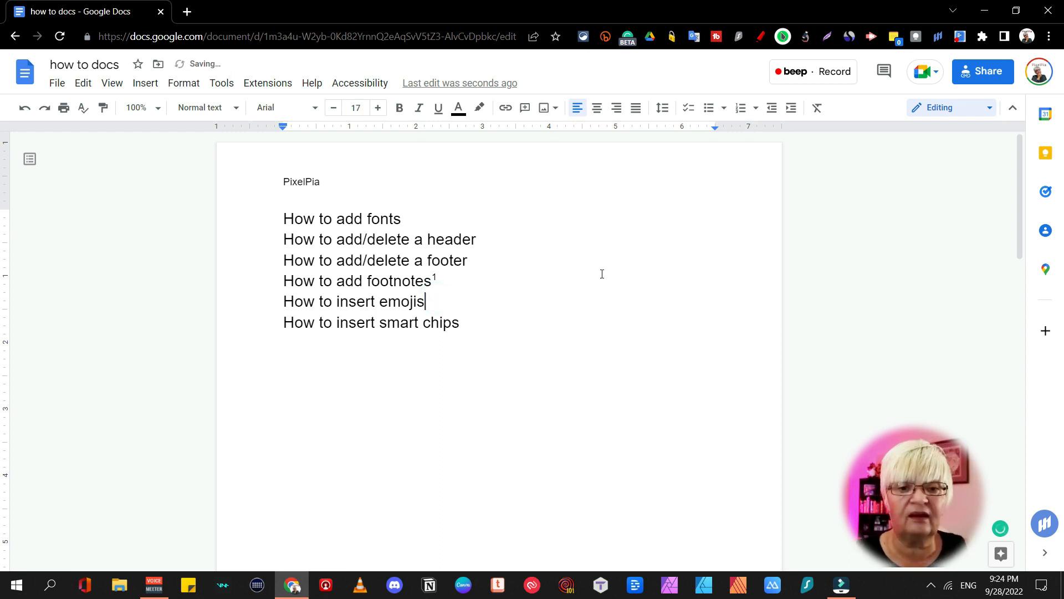
{"action": "scroll", "coordinate": [529, 349], "scroll_direction": "down", "scroll_amount": 12}
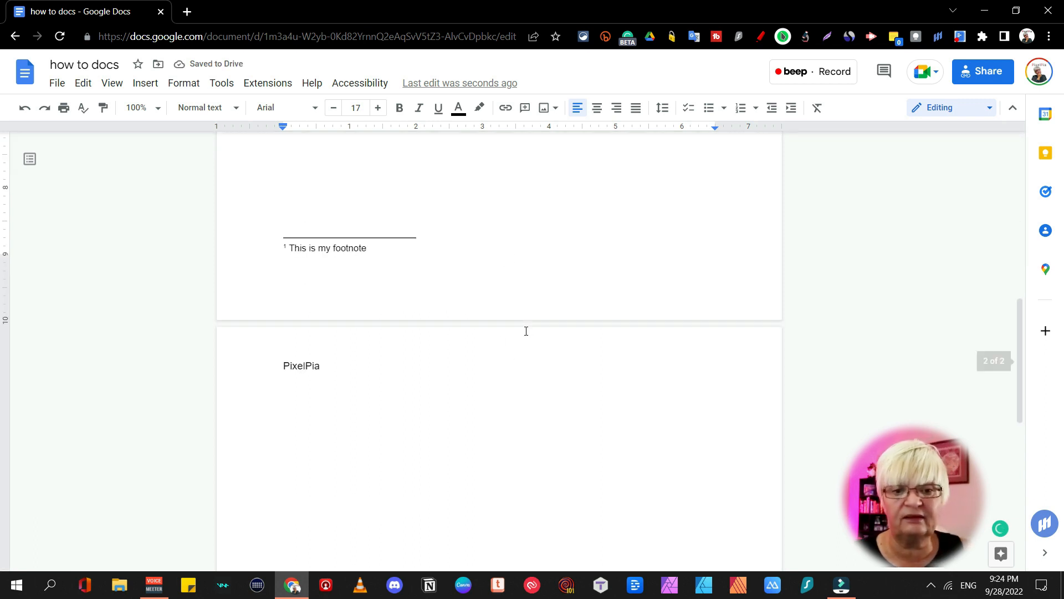
{"action": "scroll", "coordinate": [389, 268], "scroll_direction": "up", "scroll_amount": 6}
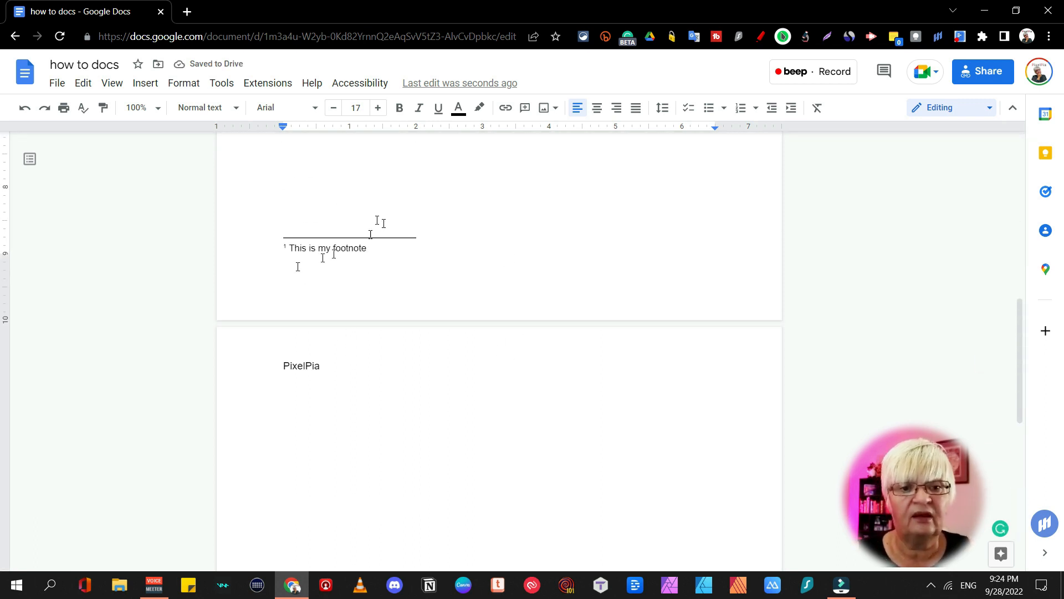
{"action": "scroll", "coordinate": [550, 212], "scroll_direction": "up", "scroll_amount": 10}
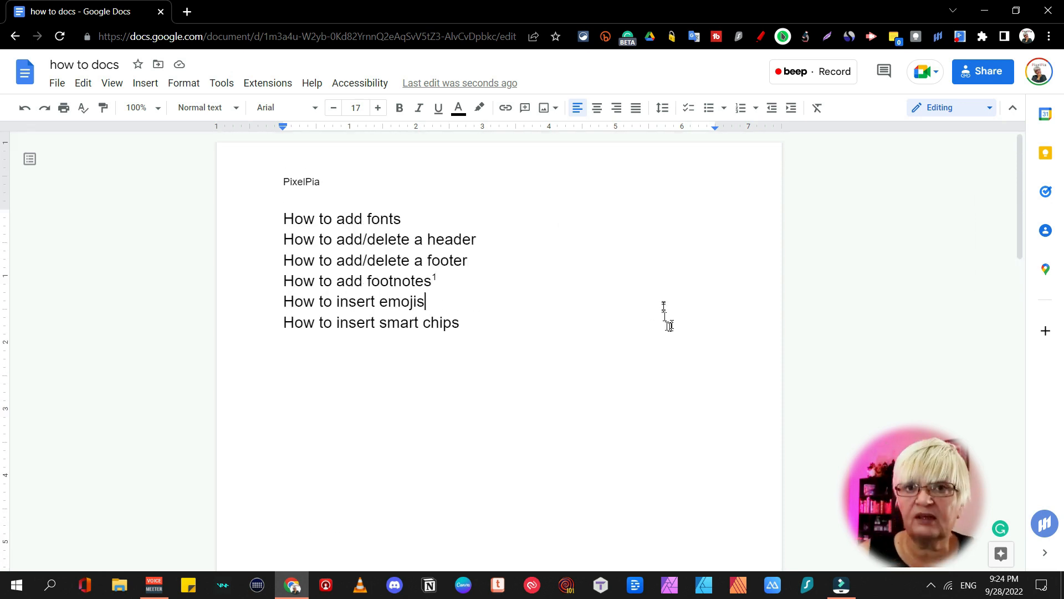
Insert the thinking face emoji after a space at the end of the "How to insert emojis" line
{"action": "left_click", "coordinate": [664, 305]}
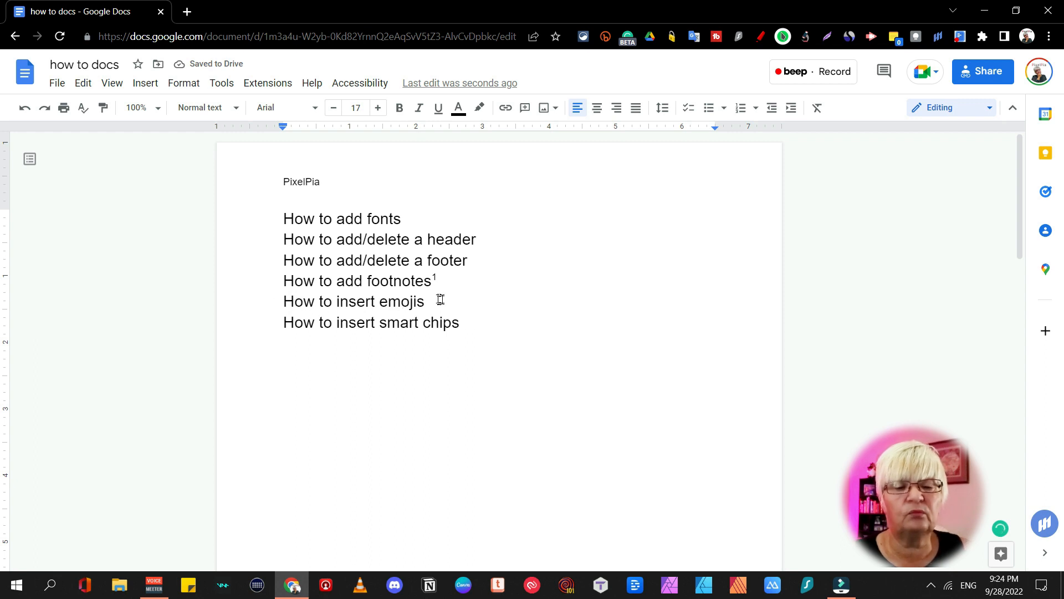
{"action": "left_click", "coordinate": [143, 87]}
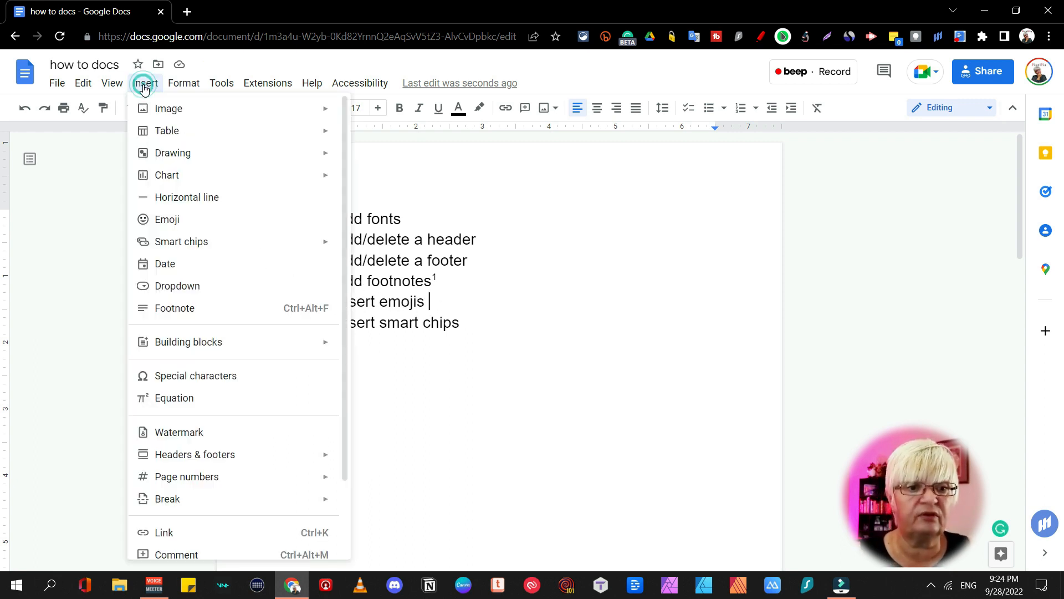
{"action": "left_click", "coordinate": [168, 219]}
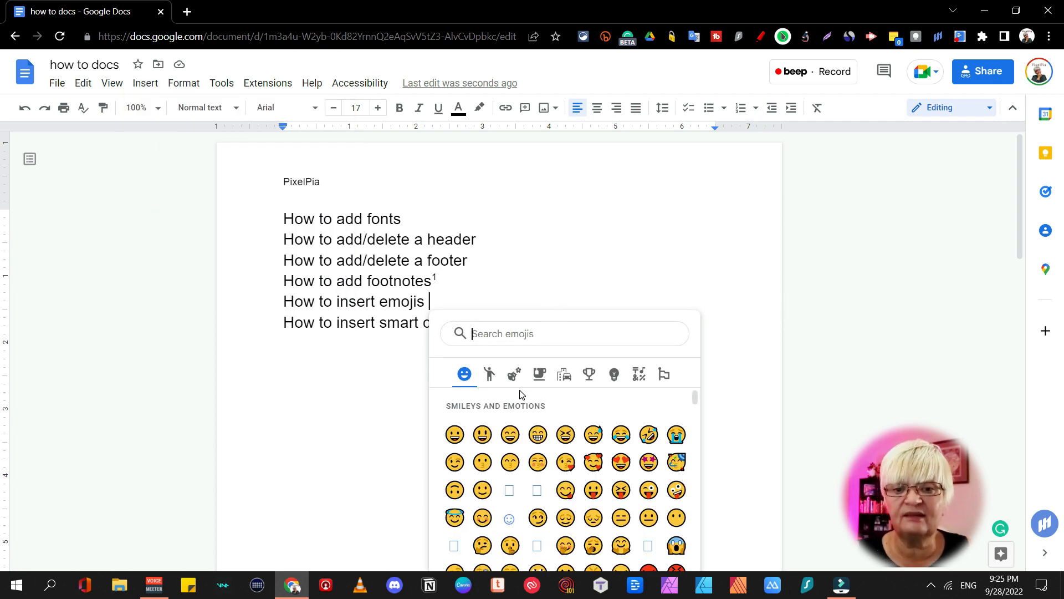
{"action": "scroll", "coordinate": [591, 413], "scroll_direction": "down", "scroll_amount": 8}
{"action": "scroll", "coordinate": [591, 413], "scroll_direction": "down", "scroll_amount": 15}
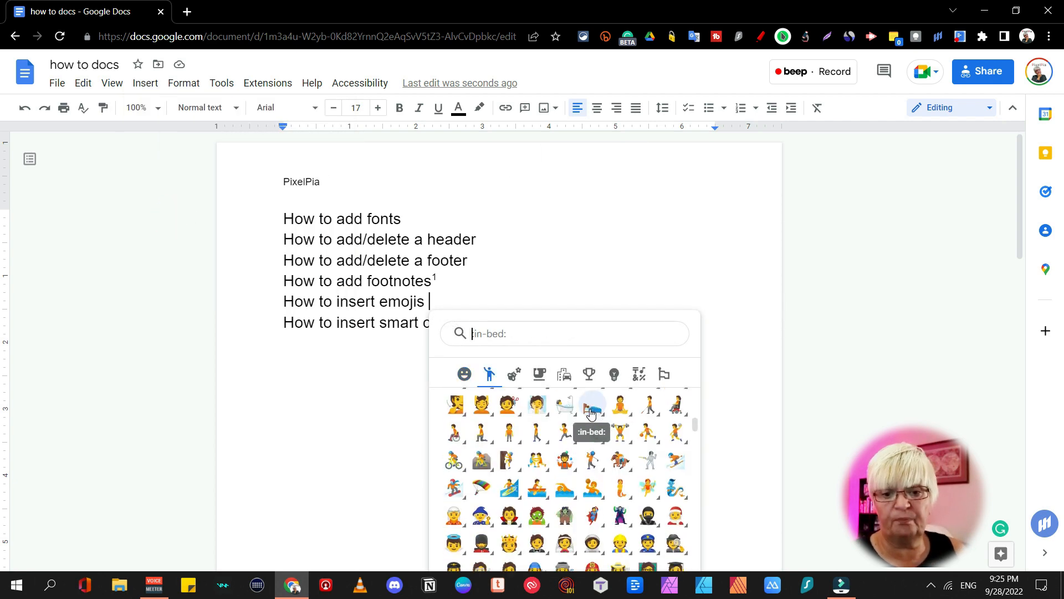
{"action": "scroll", "coordinate": [591, 444], "scroll_direction": "up", "scroll_amount": 20}
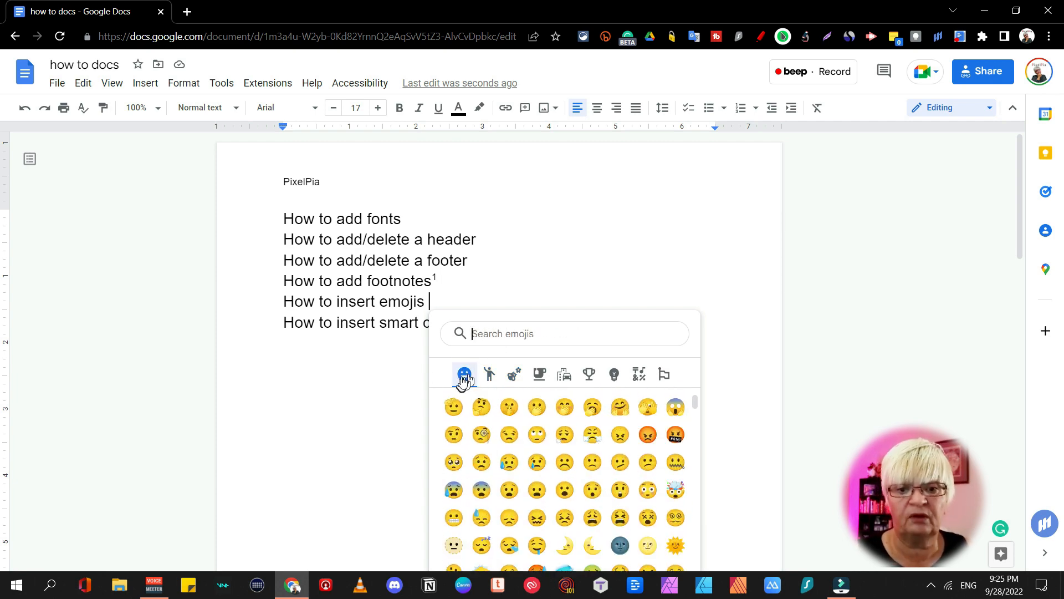
{"action": "left_click", "coordinate": [482, 407]}
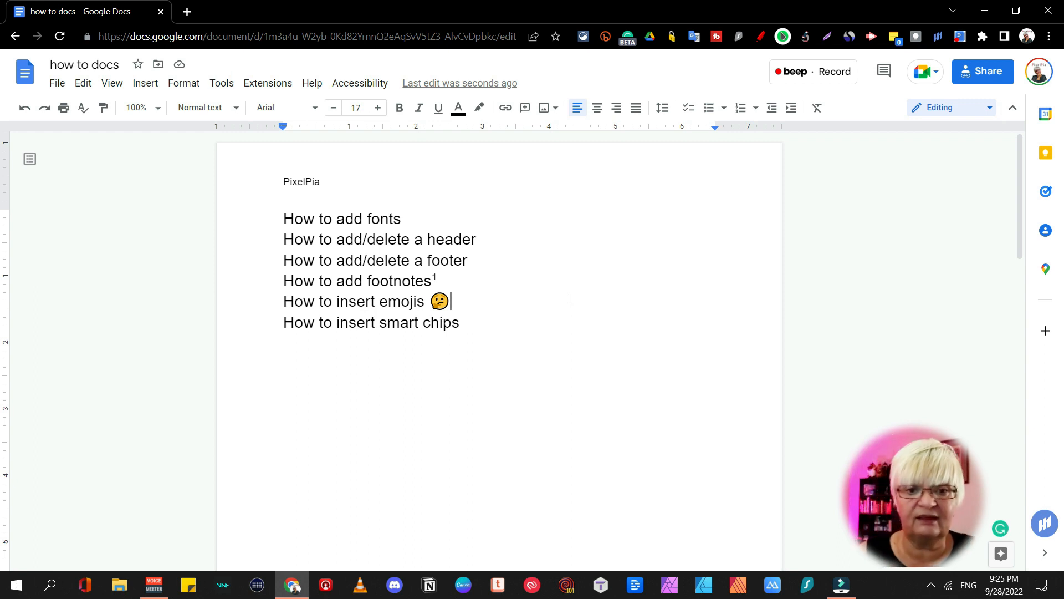
Insert a people smart chip for the fifth suggested contact on a new line below "How to insert smart chips"
{"action": "left_click", "coordinate": [476, 324]}
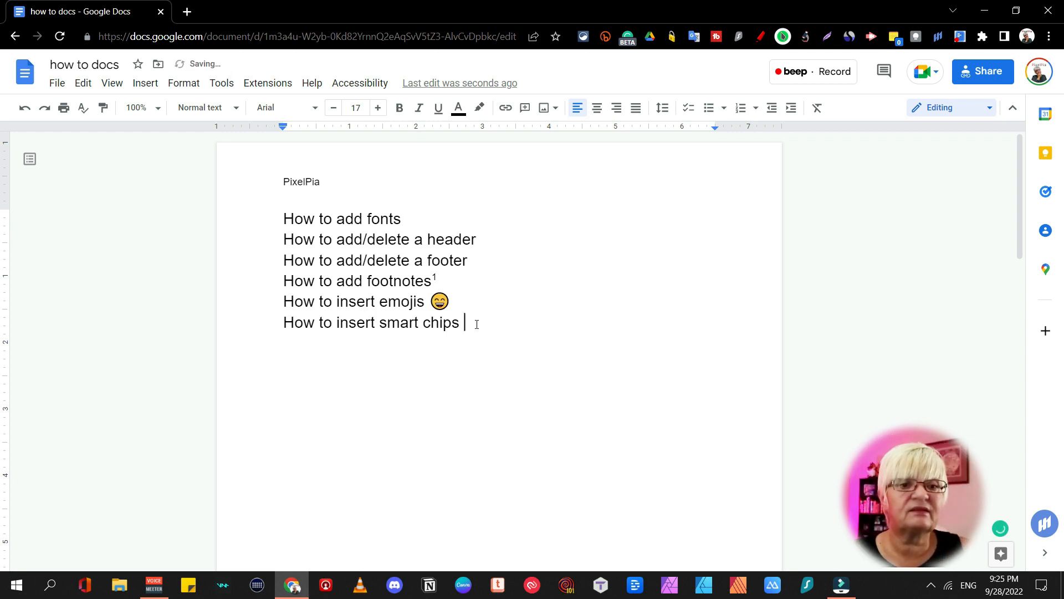
{"action": "key", "text": "Return"}
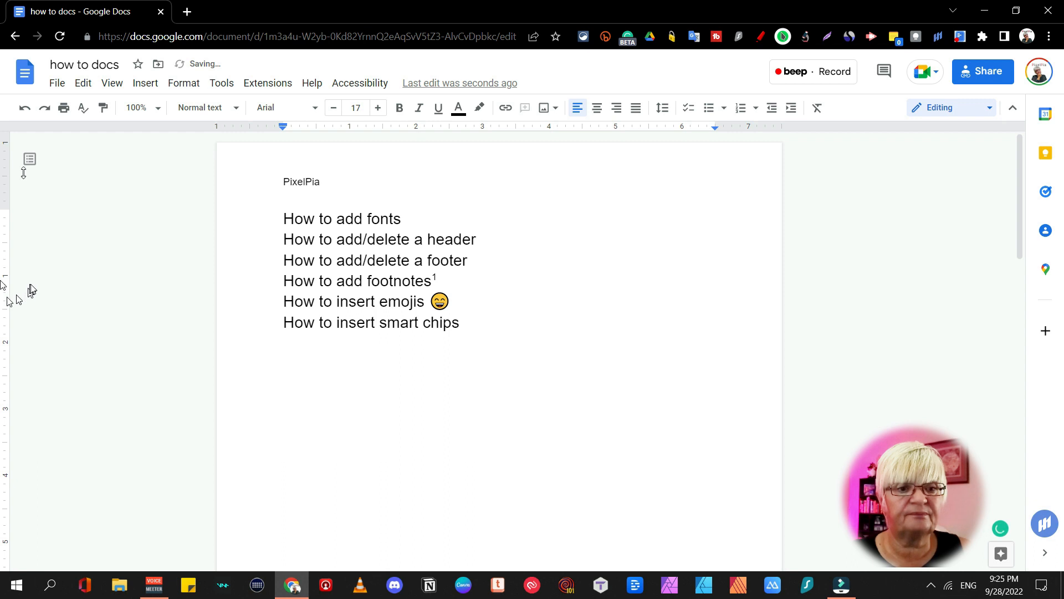
{"action": "left_click", "coordinate": [145, 85]}
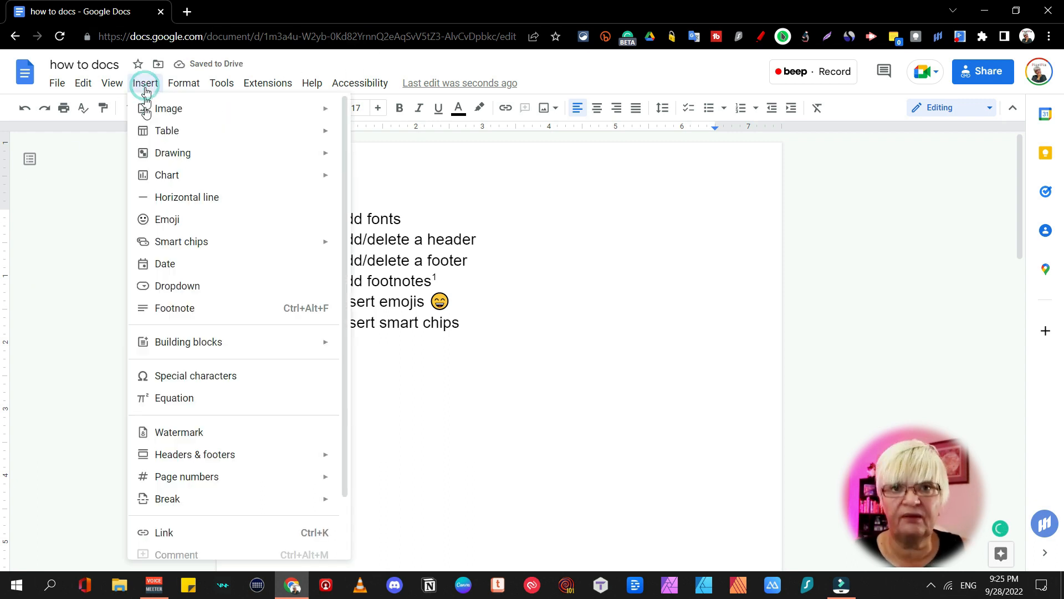
{"action": "mouse_move", "coordinate": [185, 246]}
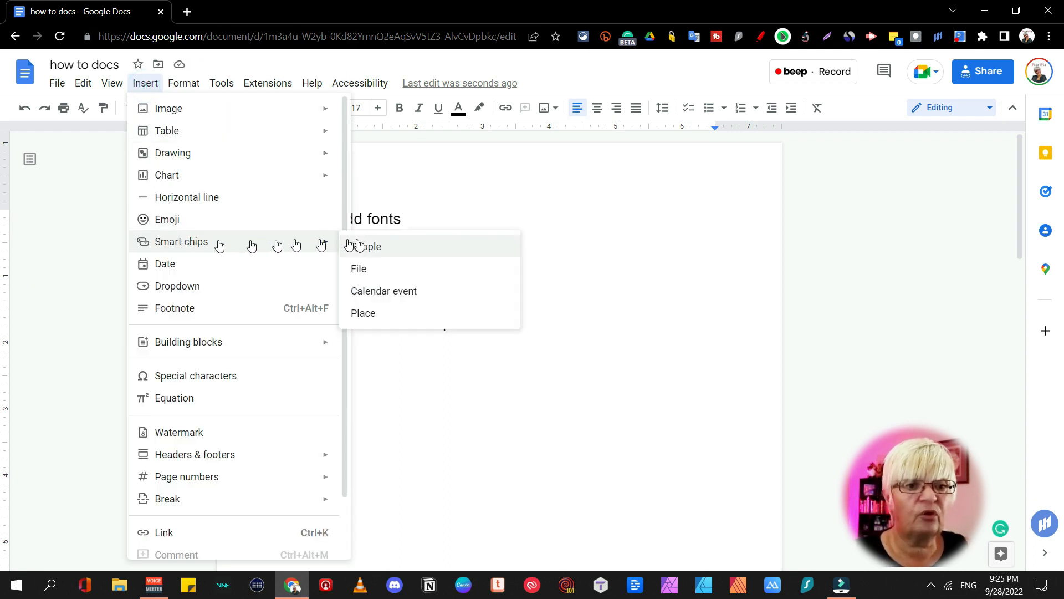
{"action": "left_click", "coordinate": [430, 250]}
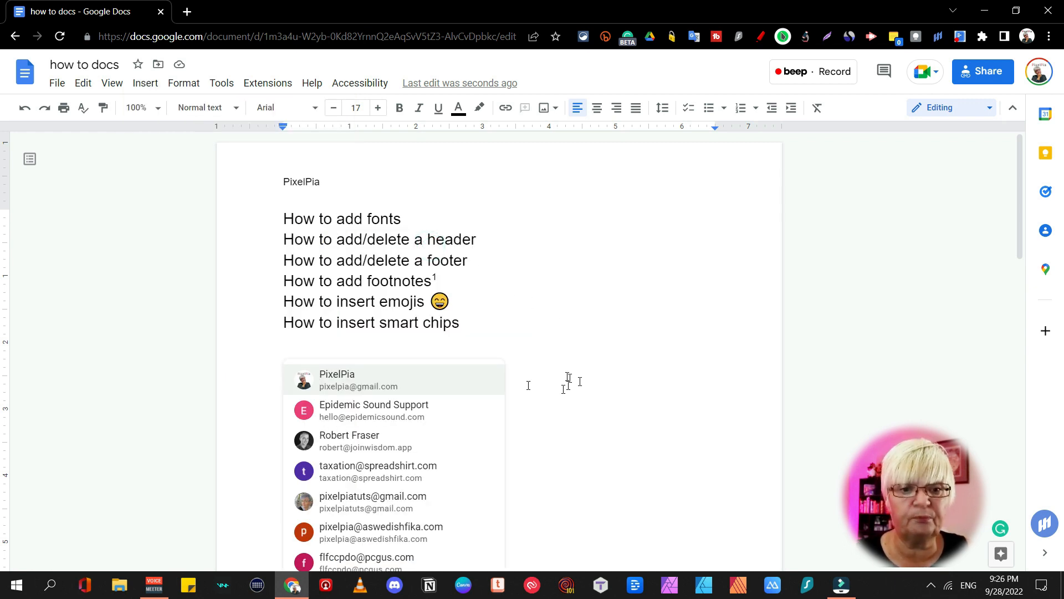
{"action": "left_click", "coordinate": [355, 497]}
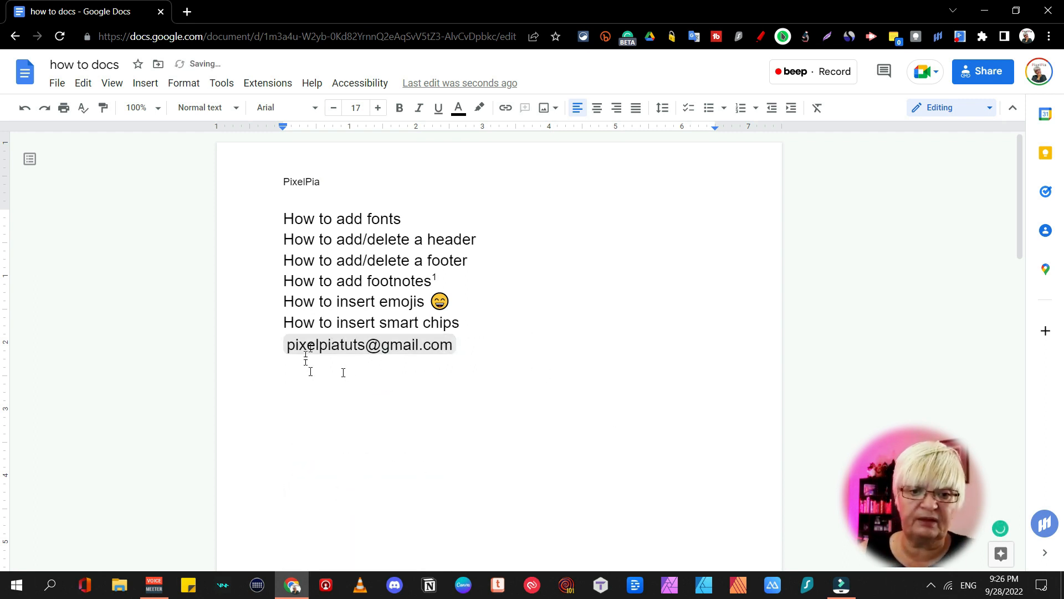
{"action": "mouse_move", "coordinate": [413, 347]}
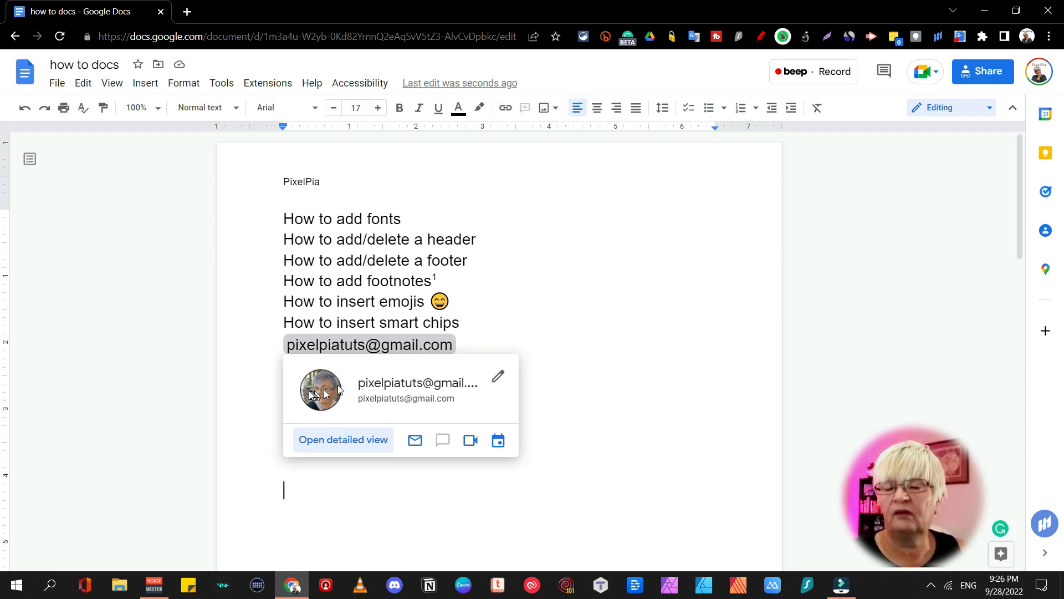
Set the font size of the people chip to 11
{"action": "left_click", "coordinate": [475, 345]}
{"action": "left_click_drag", "start_coordinate": [473, 344], "coordinate": [269, 343]}
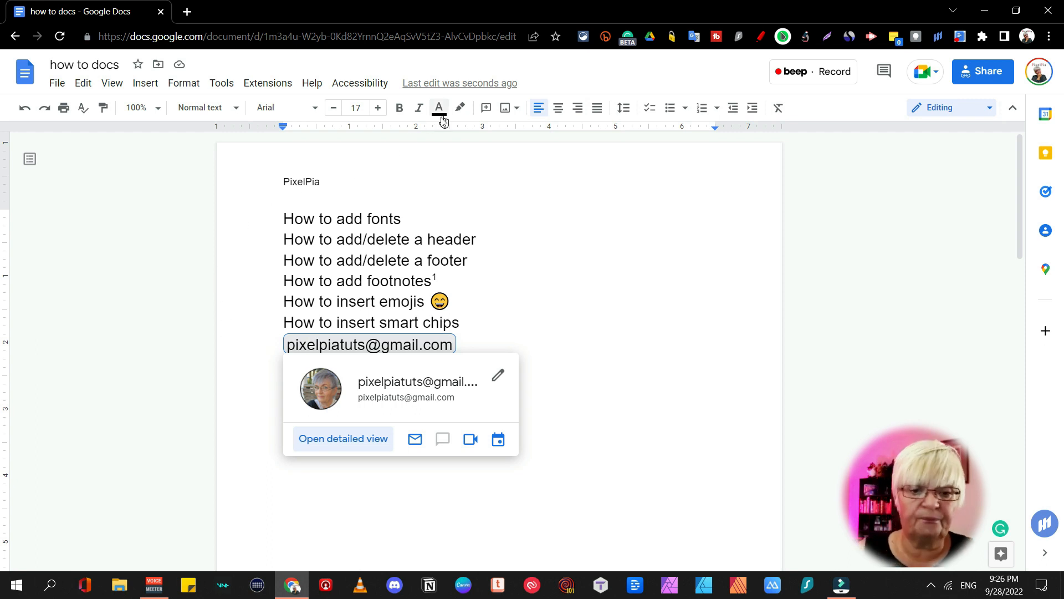
{"action": "left_click", "coordinate": [356, 108]}
{"action": "type", "text": "1"}
{"action": "key", "text": "Return"}
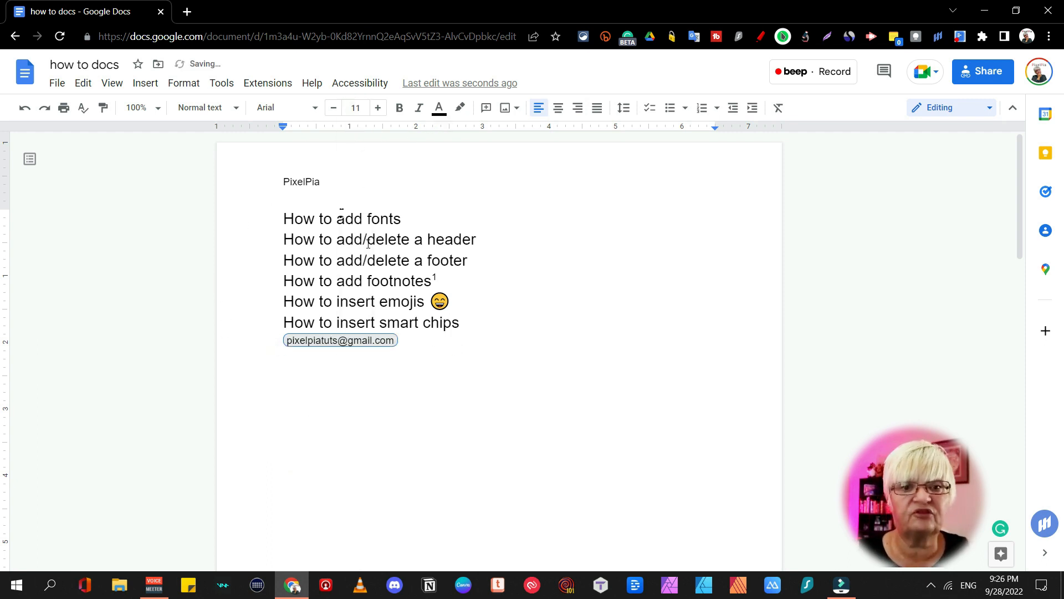
Open the contact's detailed view from the people chip's information card
{"action": "left_click", "coordinate": [423, 340]}
{"action": "mouse_move", "coordinate": [342, 340]}
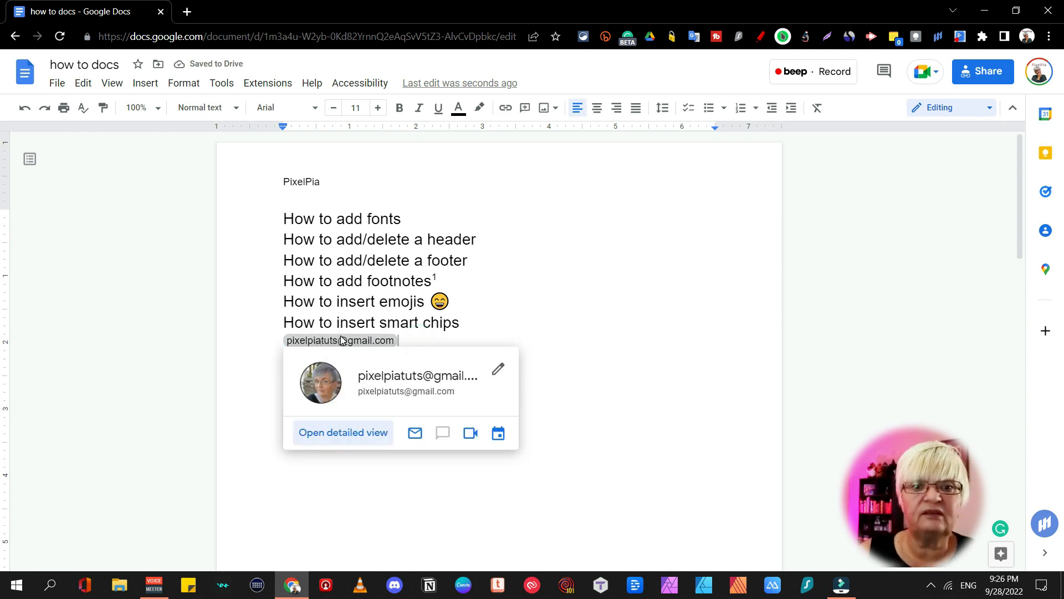
{"action": "left_click", "coordinate": [342, 432]}
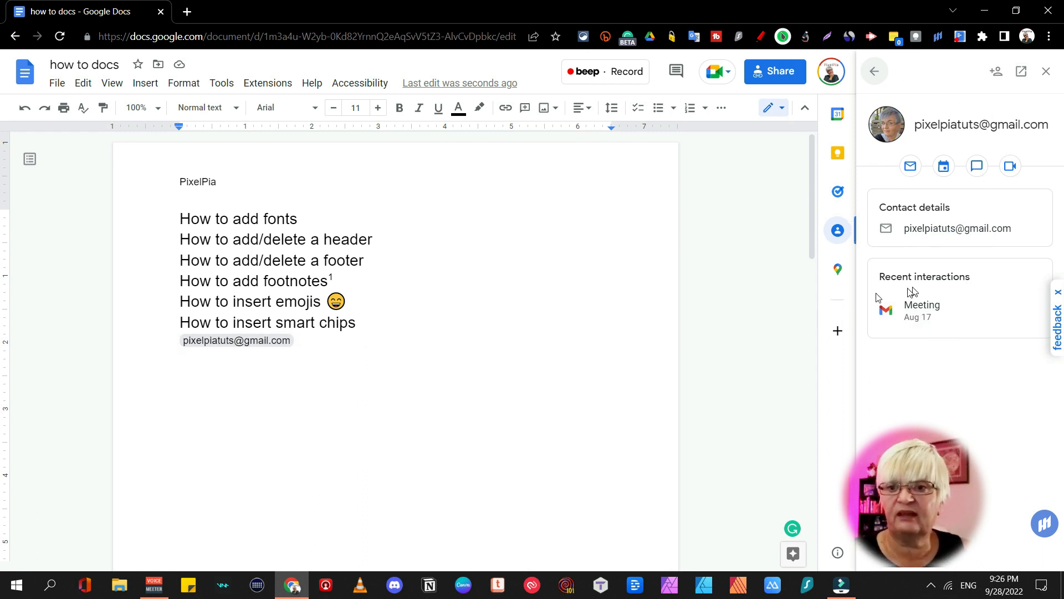
{"action": "mouse_move", "coordinate": [276, 342]}
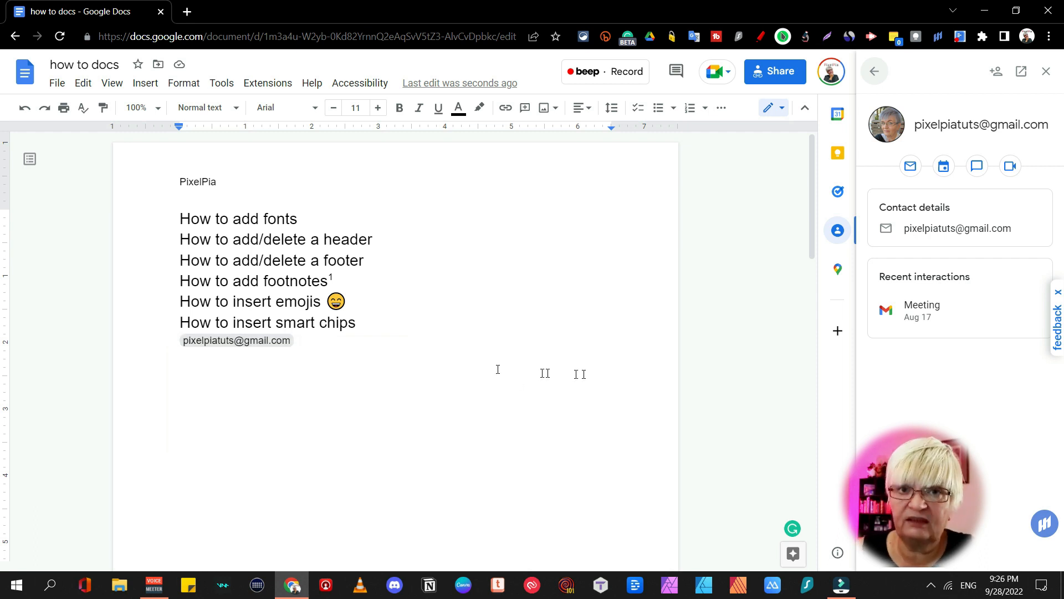
Insert a file smart chip for the document "Allemansrätten" on a new line below the people chip and show its preview card
{"action": "left_click", "coordinate": [446, 327]}
{"action": "left_click", "coordinate": [299, 339]}
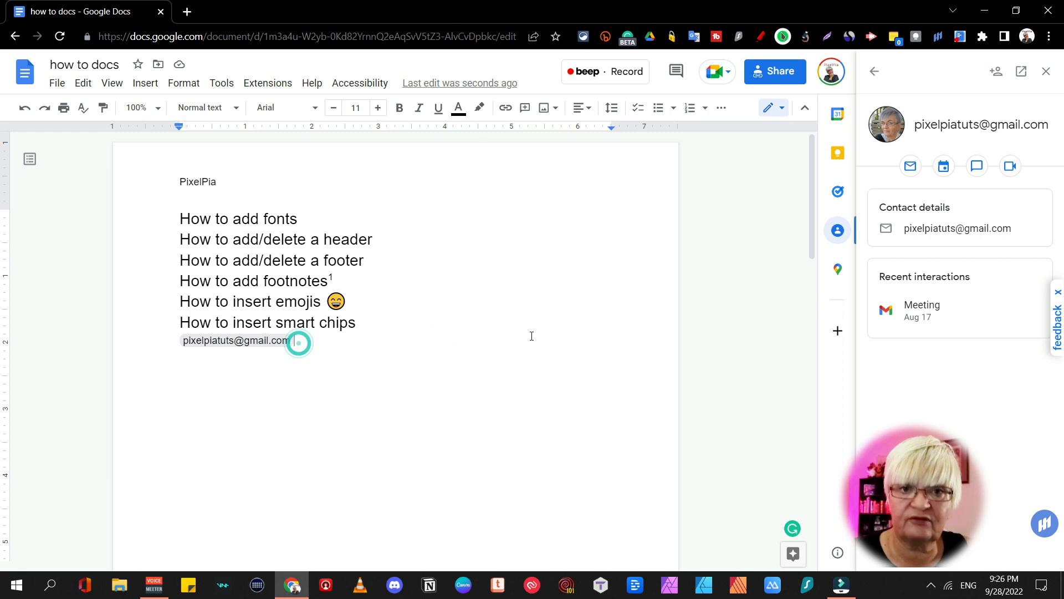
{"action": "key", "text": "Return"}
{"action": "left_click", "coordinate": [145, 83]}
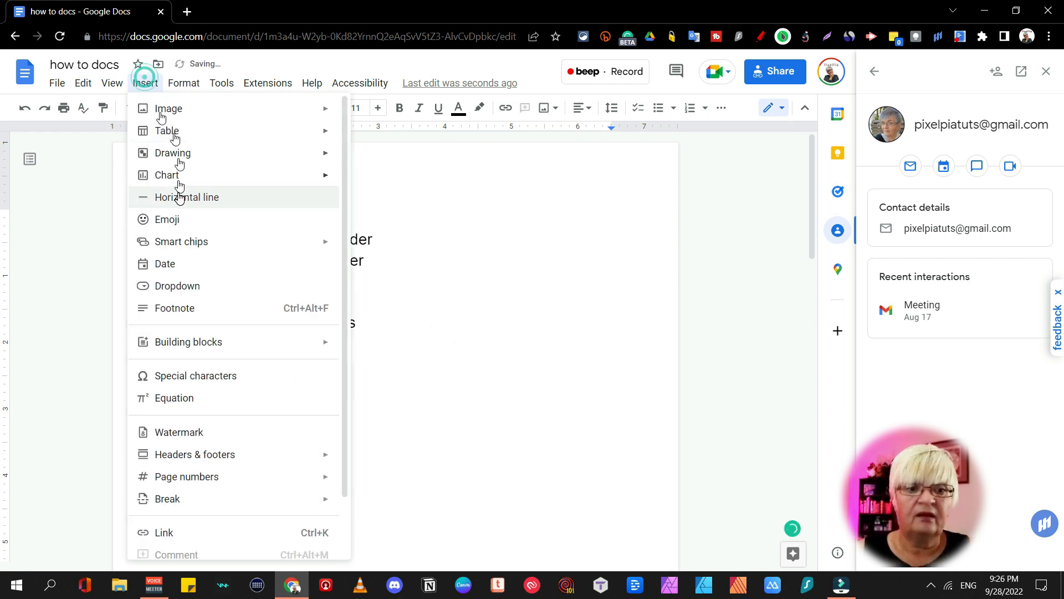
{"action": "mouse_move", "coordinate": [294, 244]}
{"action": "left_click", "coordinate": [416, 267]}
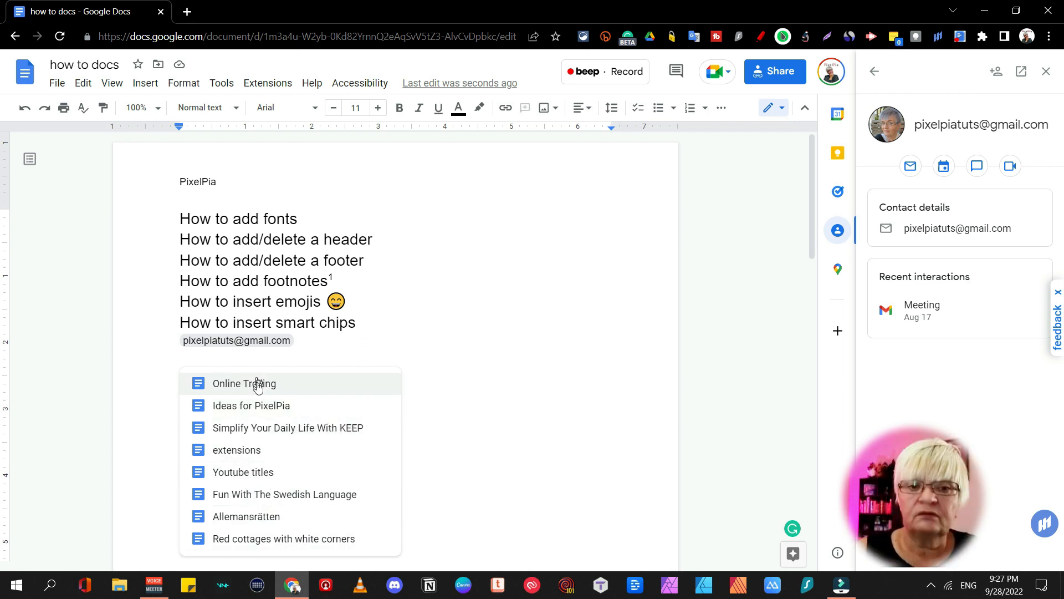
{"action": "left_click", "coordinate": [247, 516]}
{"action": "mouse_move", "coordinate": [227, 359]}
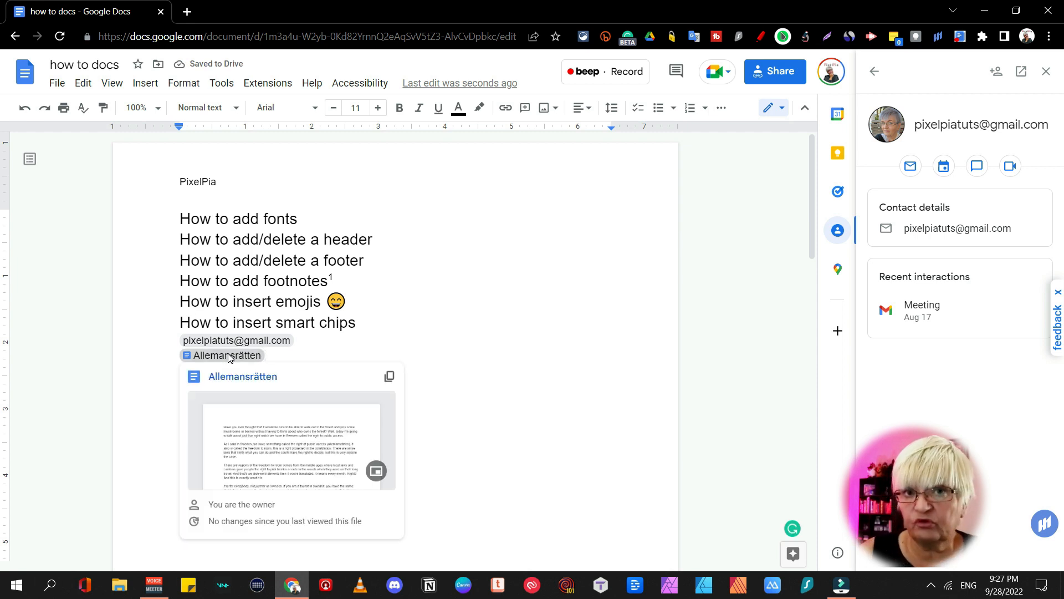
Open Google Drive in a new browser tab and go into the "A Swedish fika" folder
{"action": "left_click", "coordinate": [189, 12]}
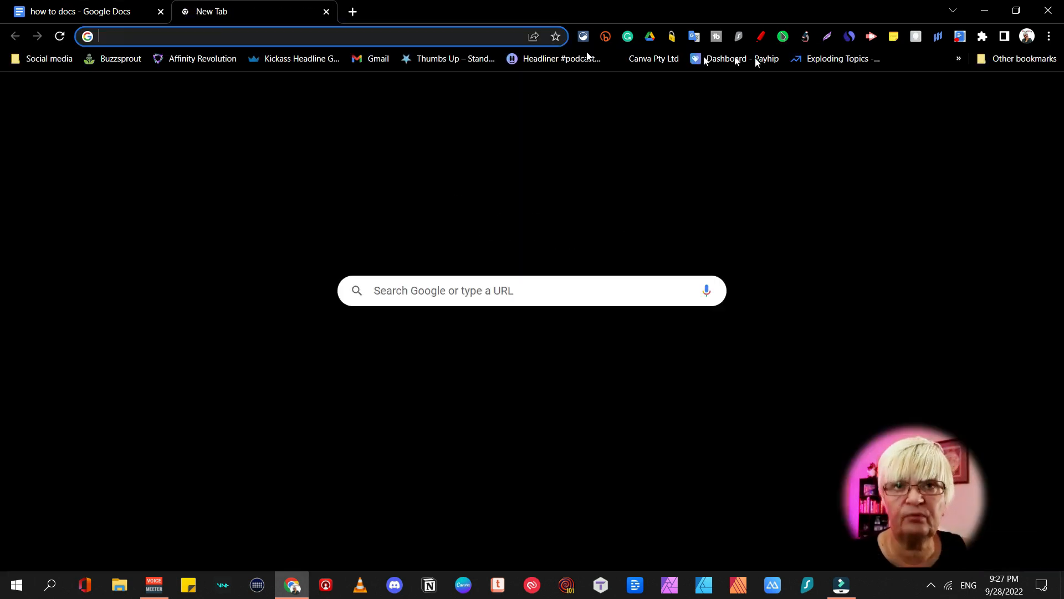
{"action": "left_click", "coordinate": [1007, 92]}
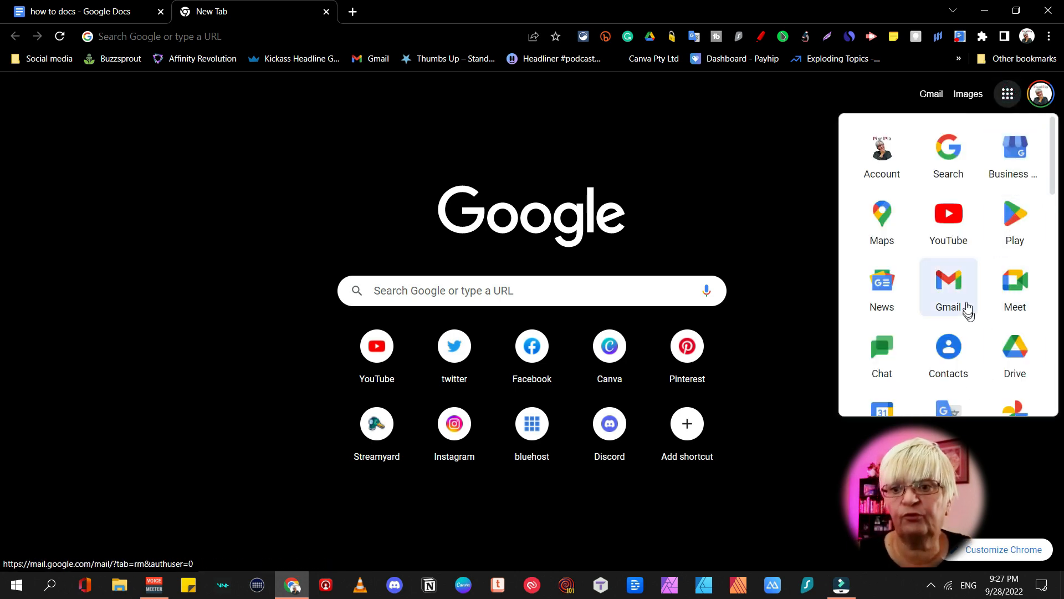
{"action": "scroll", "coordinate": [967, 310], "scroll_direction": "down", "scroll_amount": 3}
{"action": "scroll", "coordinate": [993, 277], "scroll_direction": "down", "scroll_amount": 3}
{"action": "scroll", "coordinate": [993, 299], "scroll_direction": "up", "scroll_amount": 5}
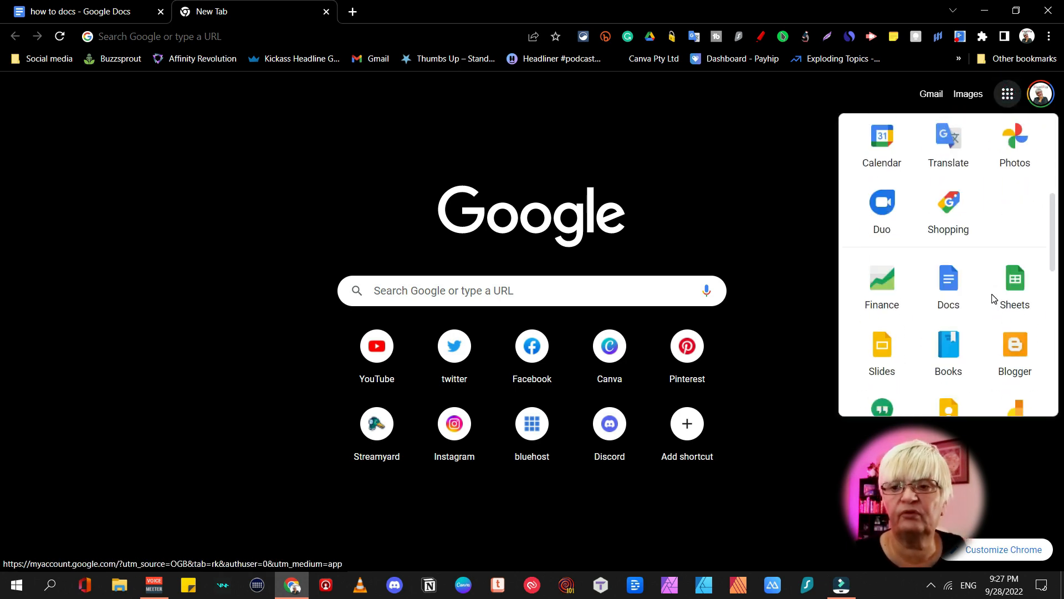
{"action": "left_click", "coordinate": [1011, 217]}
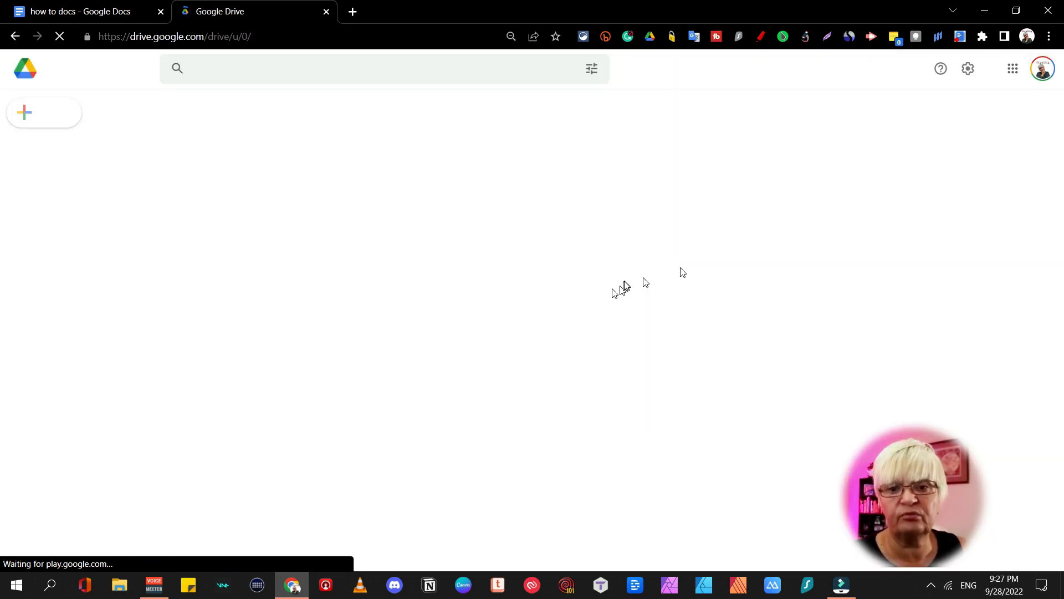
{"action": "double_click", "coordinate": [220, 177]}
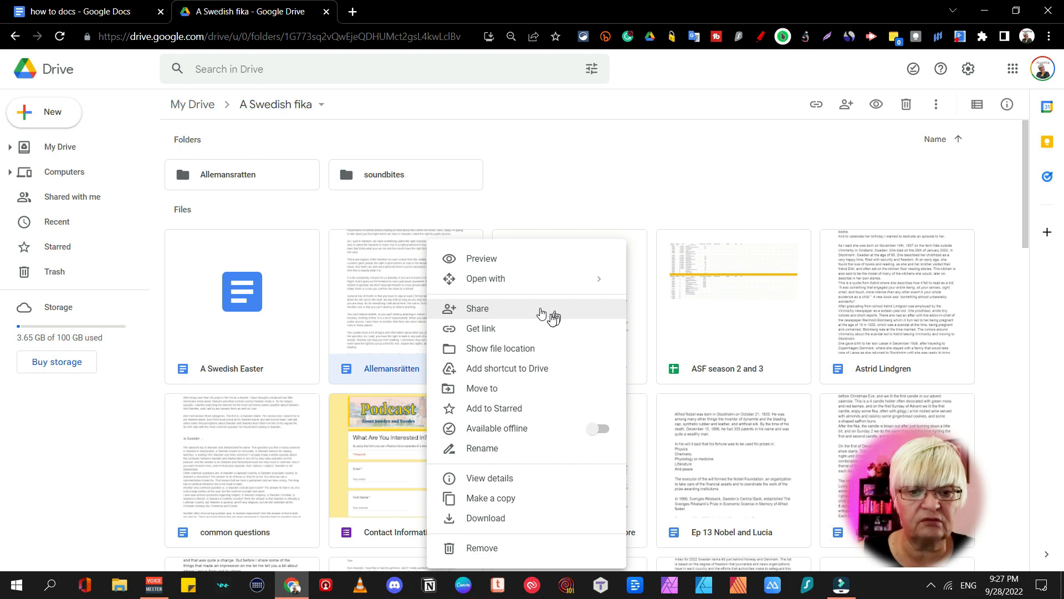
Open the sharing settings of the Allemansrätten file, review the general access options and close the dialog
{"action": "left_click", "coordinate": [546, 309]}
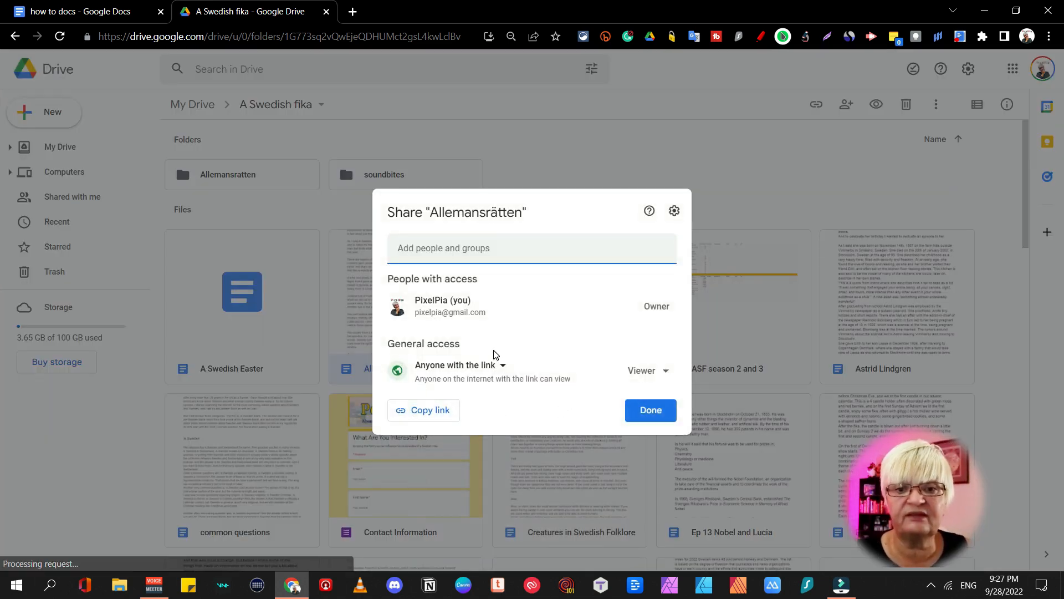
{"action": "left_click", "coordinate": [496, 376]}
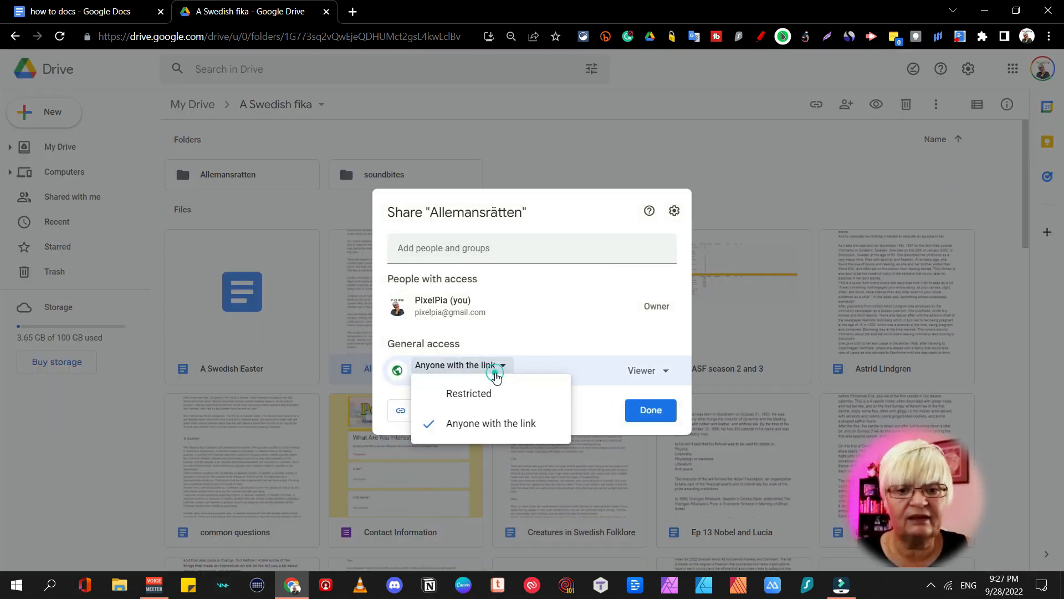
{"action": "left_click", "coordinate": [601, 379]}
{"action": "left_click", "coordinate": [653, 411]}
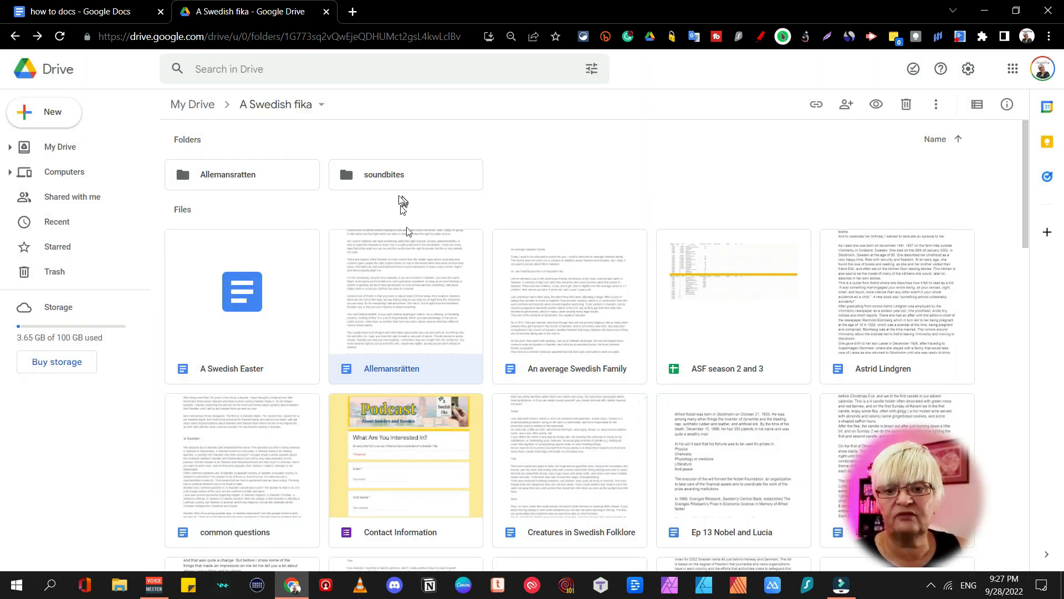
Return to the "how to docs" document, read through the embedded preview of the Allemansrätten chip and close it
{"action": "left_click", "coordinate": [98, 11]}
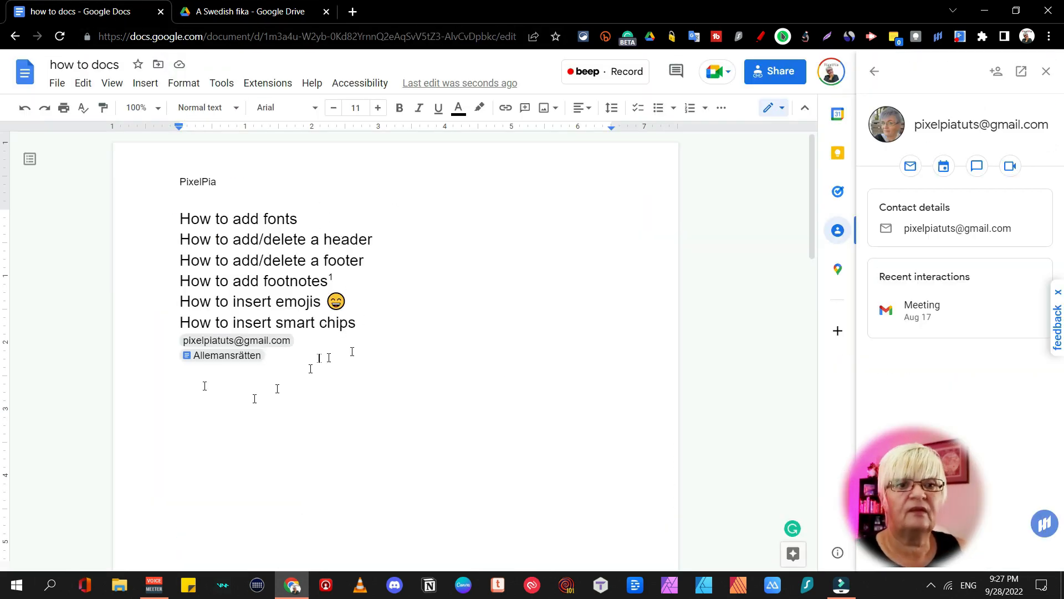
{"action": "mouse_move", "coordinate": [242, 360]}
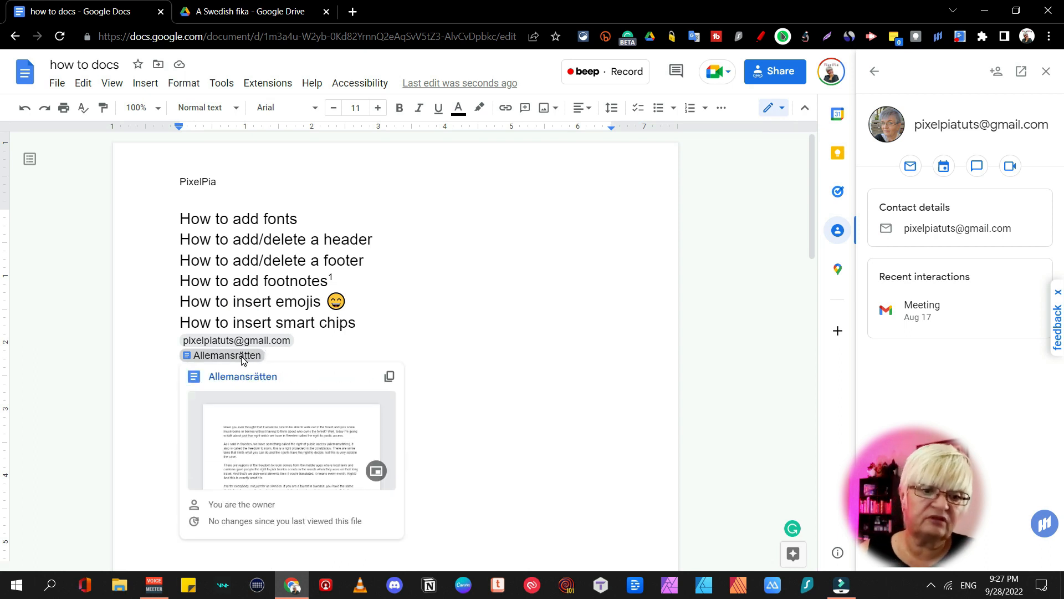
{"action": "left_click", "coordinate": [242, 361]}
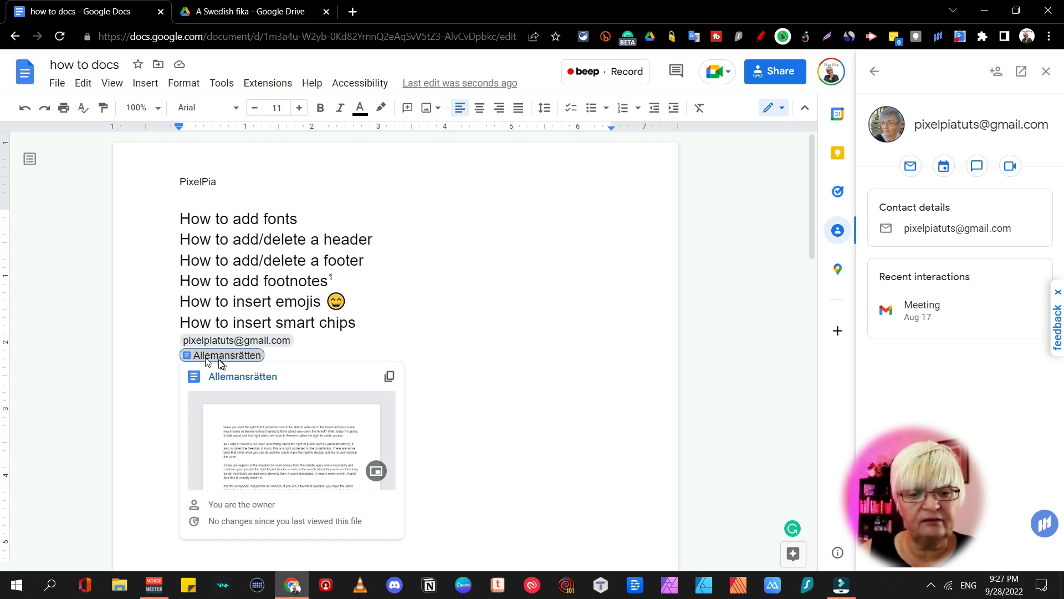
{"action": "left_click", "coordinate": [273, 463]}
{"action": "scroll", "coordinate": [657, 294], "scroll_direction": "down", "scroll_amount": 15}
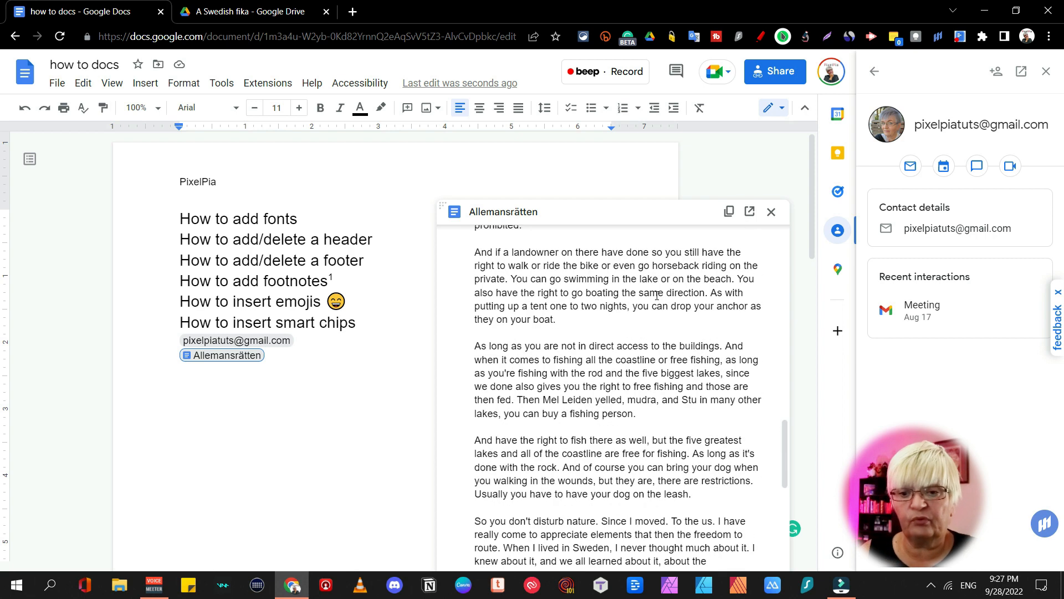
{"action": "left_click", "coordinate": [771, 211]}
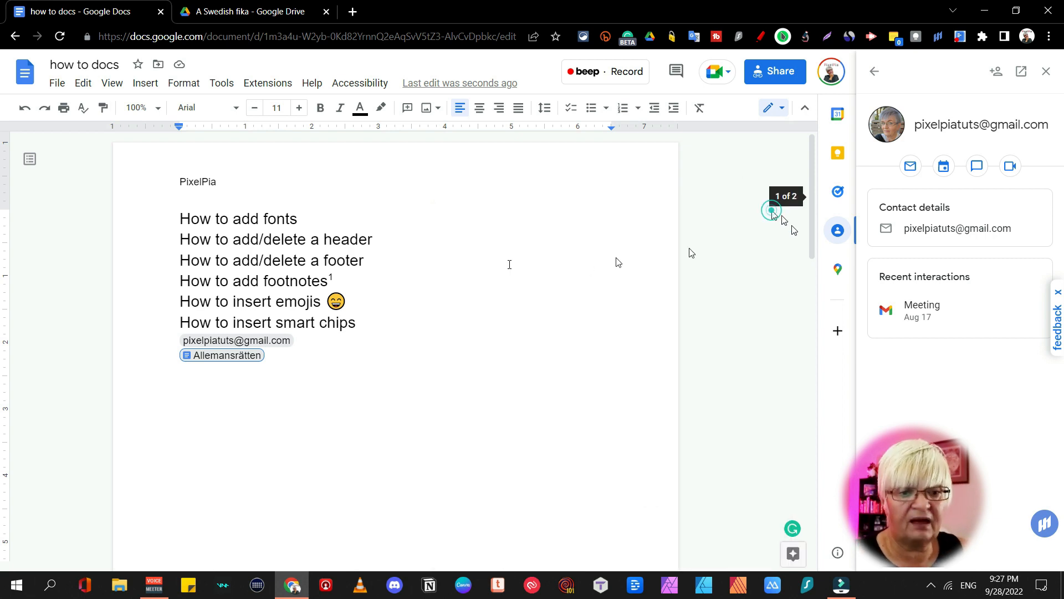
Insert a calendar event smart chip for "calendars of interests for you" on a new line below the Allemansrätten chip
{"action": "left_click", "coordinate": [276, 358]}
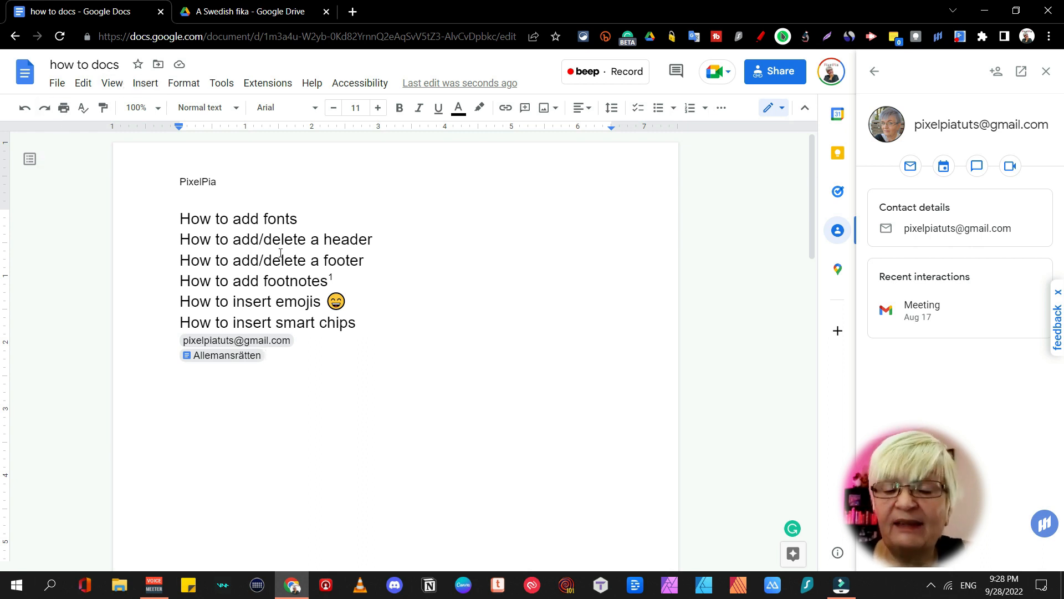
{"action": "key", "text": "Return"}
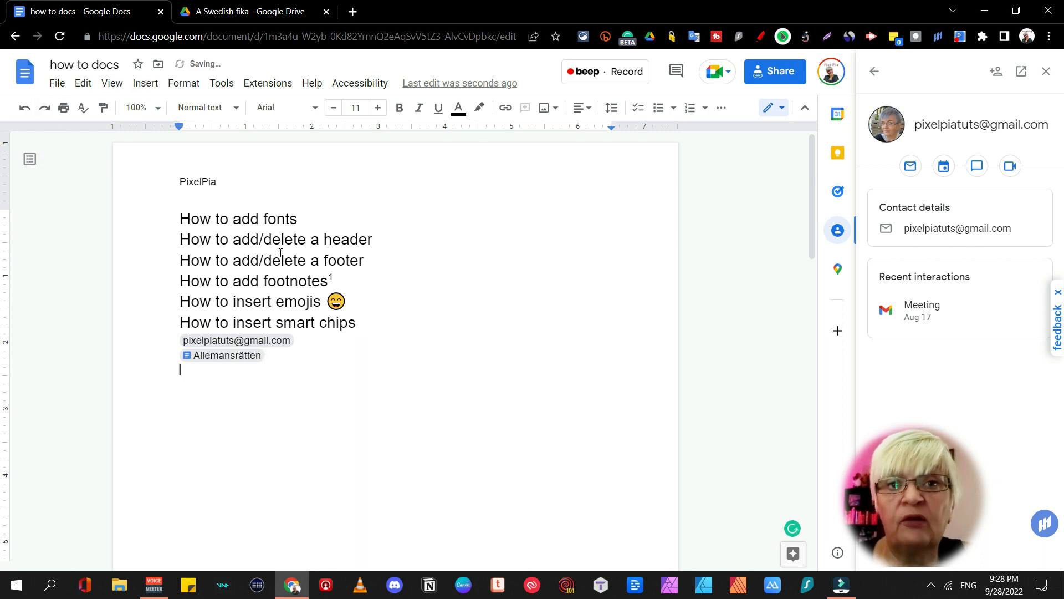
{"action": "left_click", "coordinate": [145, 89]}
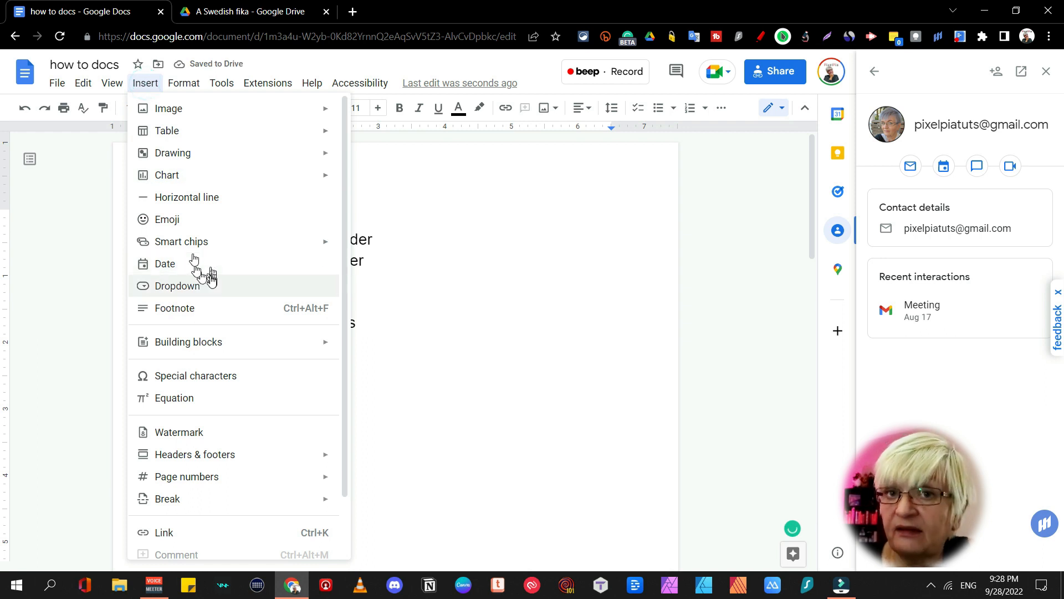
{"action": "mouse_move", "coordinate": [198, 250]}
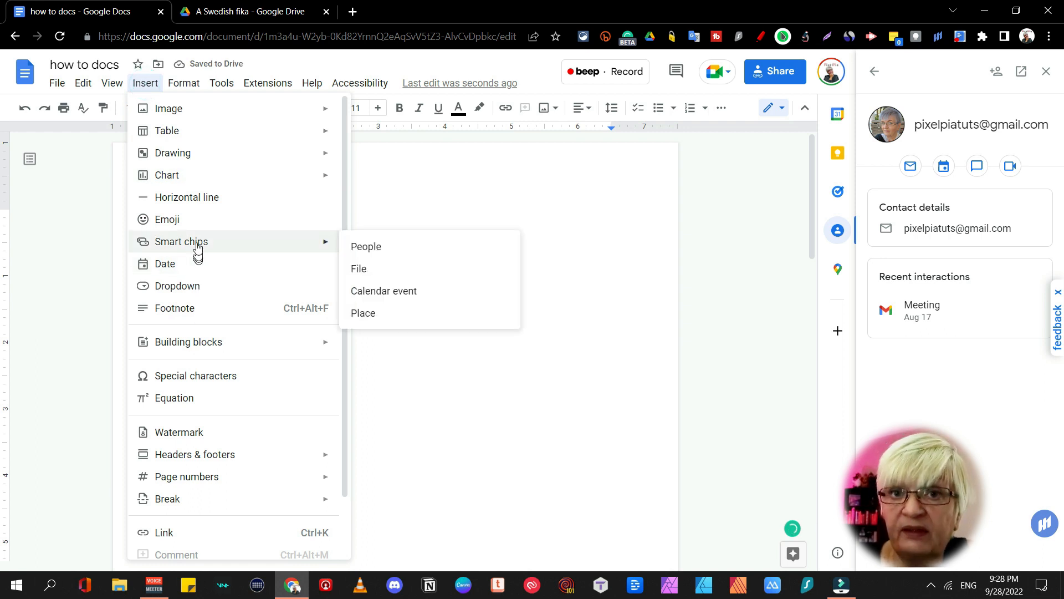
{"action": "left_click", "coordinate": [420, 292]}
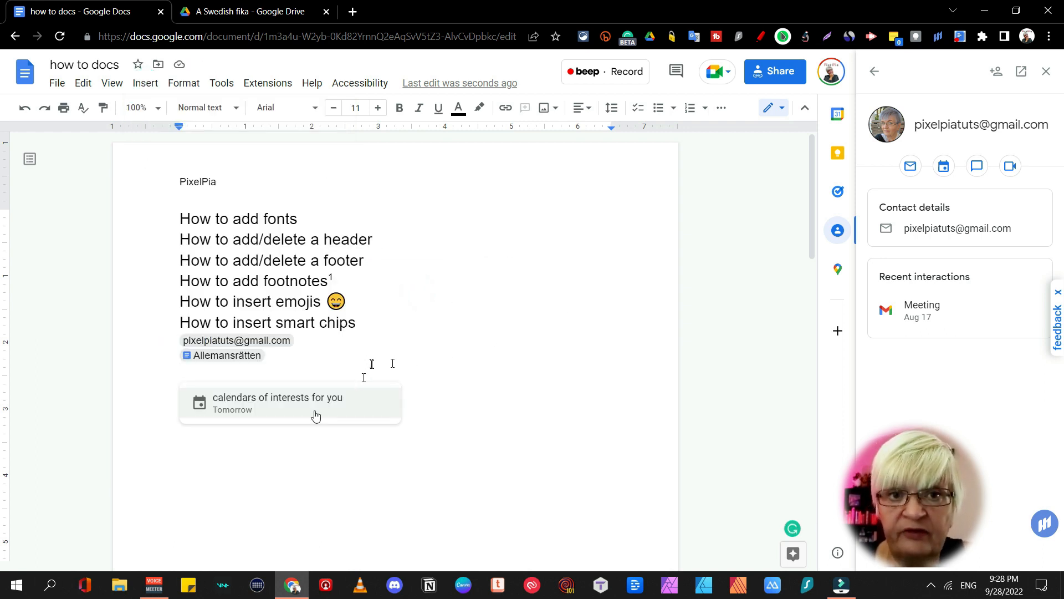
{"action": "left_click", "coordinate": [266, 405]}
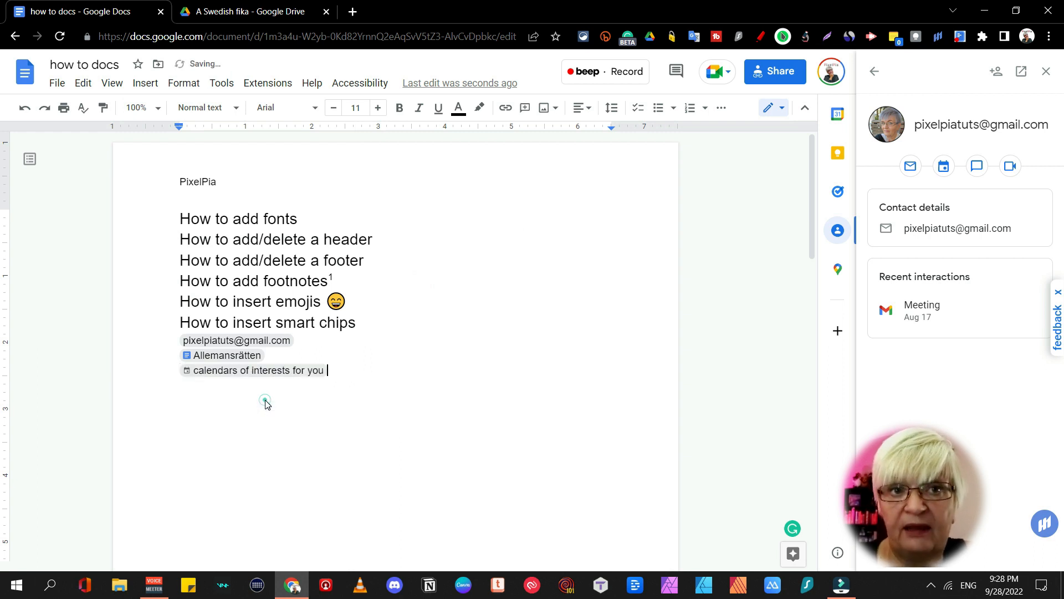
Open the "calendars of interests for you" event from its chip, return to the document and insert the event's meeting notes template
{"action": "mouse_move", "coordinate": [274, 371]}
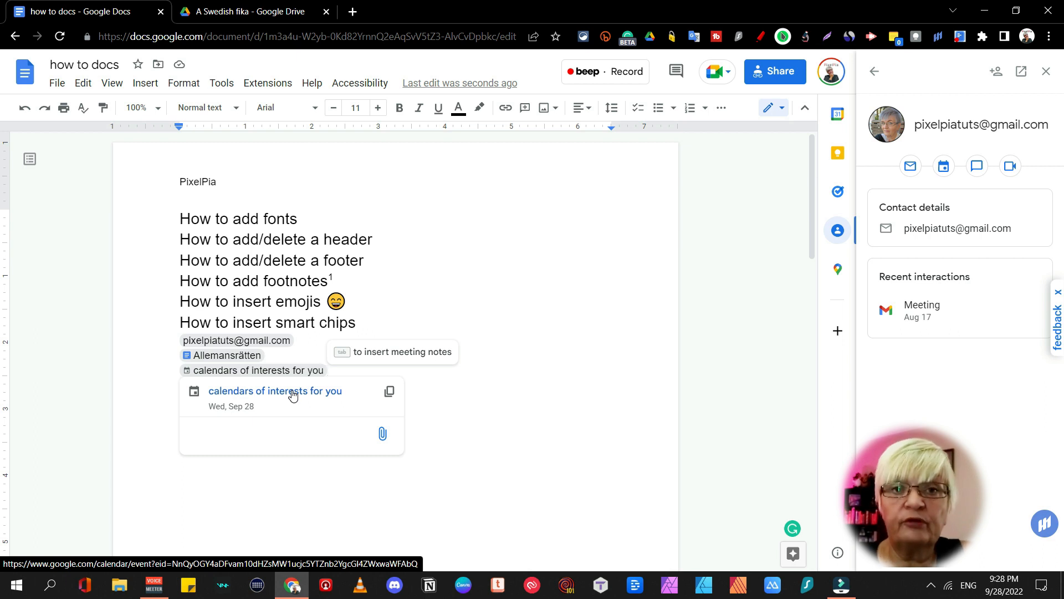
{"action": "left_click", "coordinate": [293, 395]}
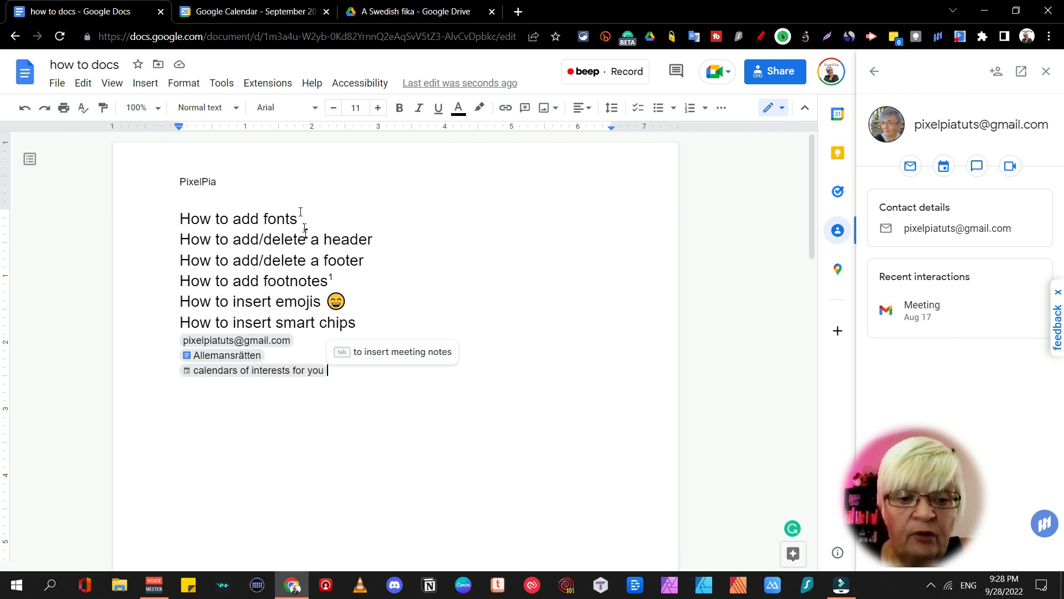
{"action": "left_click", "coordinate": [404, 353]}
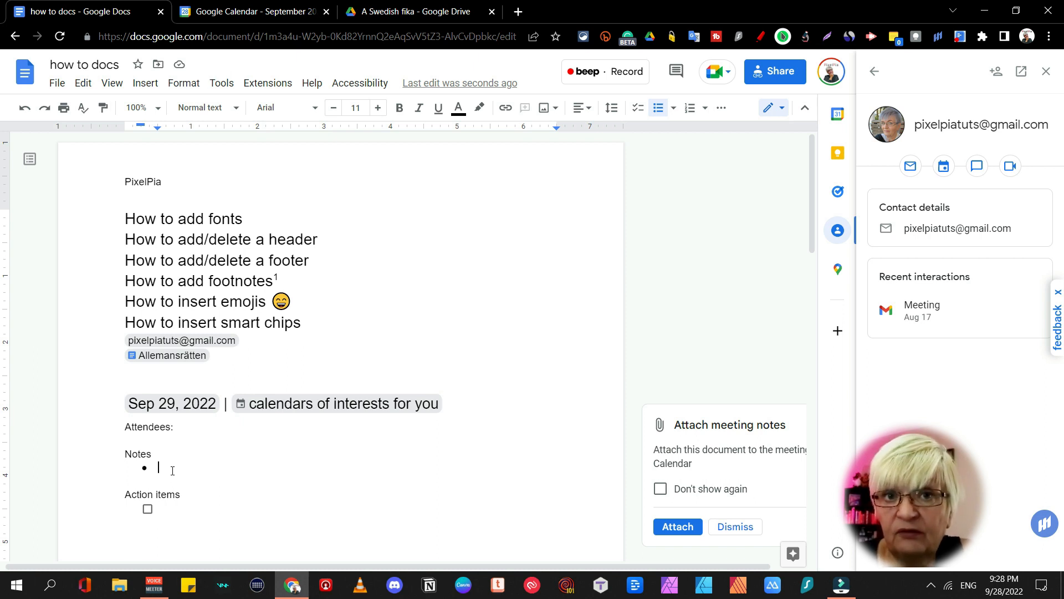
Fill the Notes section of the meeting notes with the bullets "Write my notes", "Agenda" and "Important info"
{"action": "type", "text": "write m"}
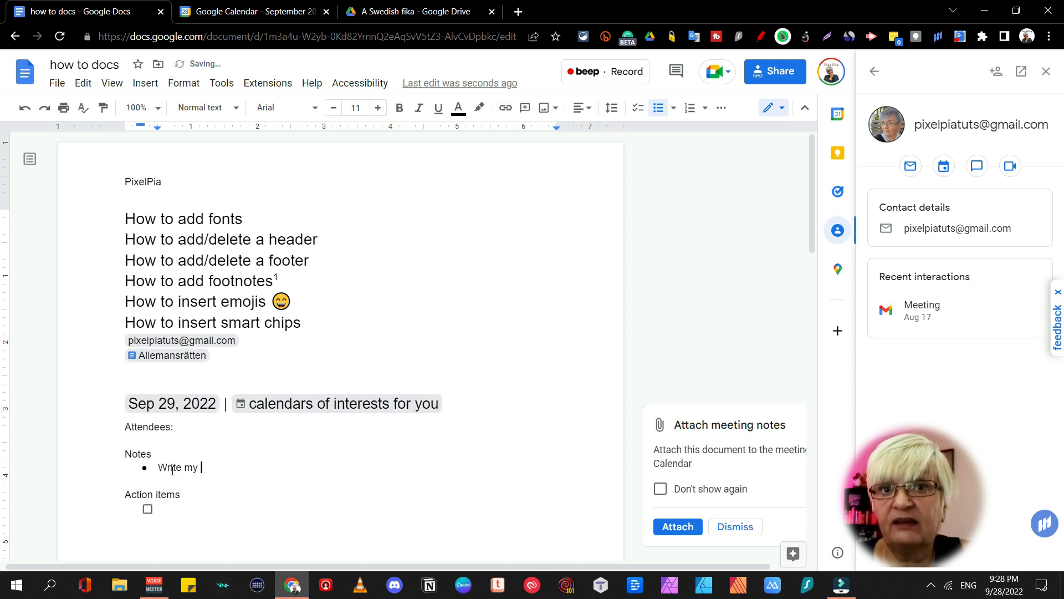
{"action": "type", "text": "y notes"}
{"action": "key", "text": "Return"}
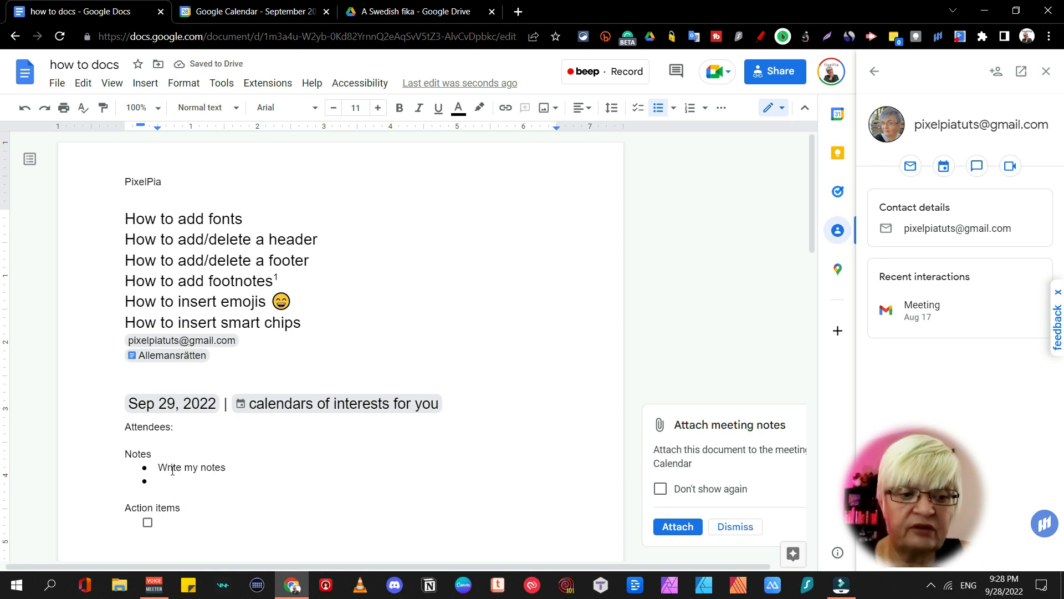
{"action": "type", "text": "age"}
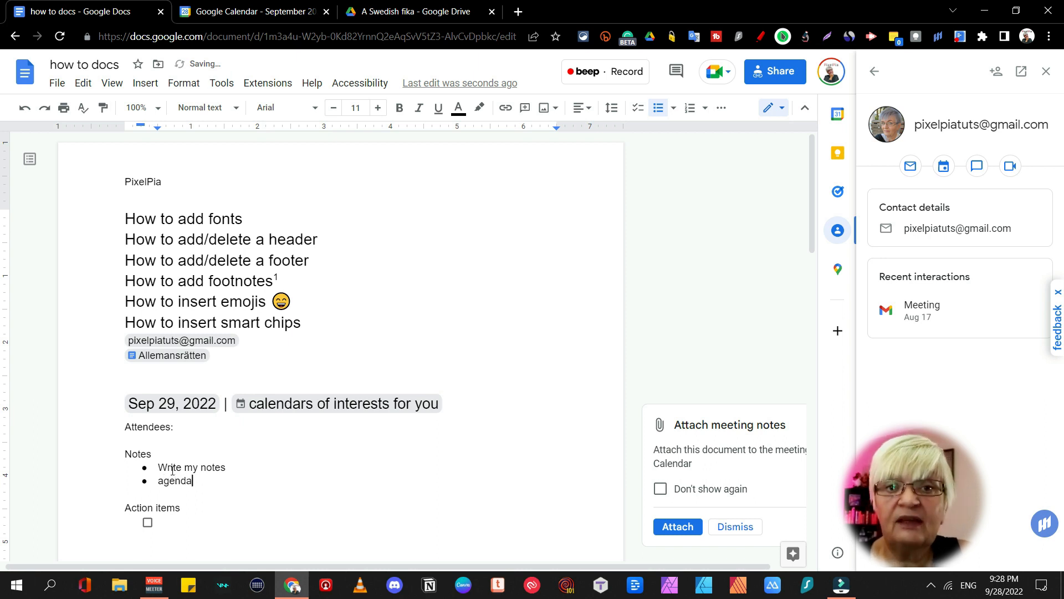
{"action": "type", "text": "nda"}
{"action": "key", "text": "Return"}
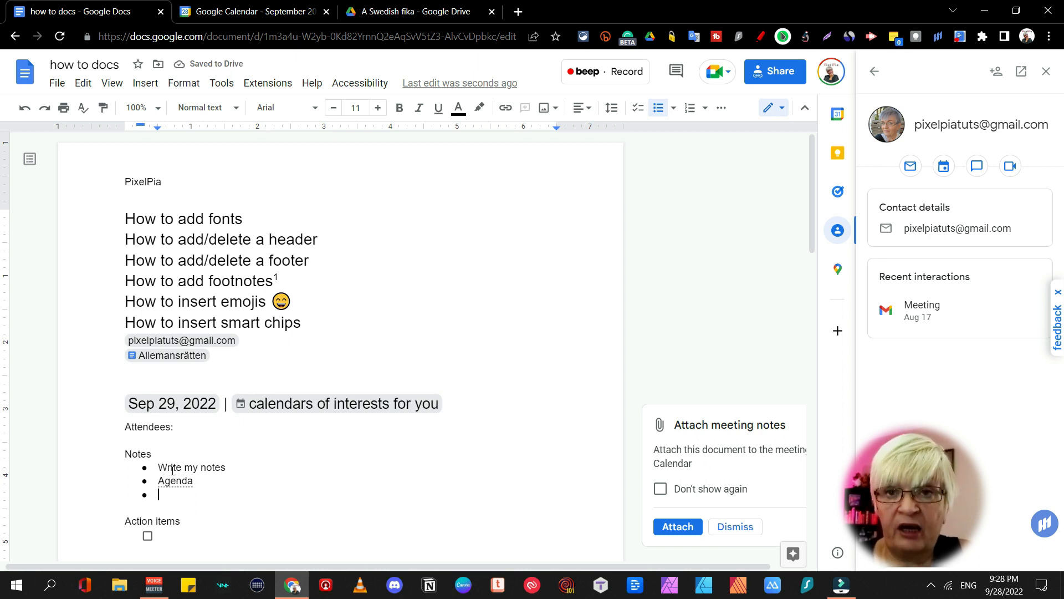
{"action": "type", "text": "important "}
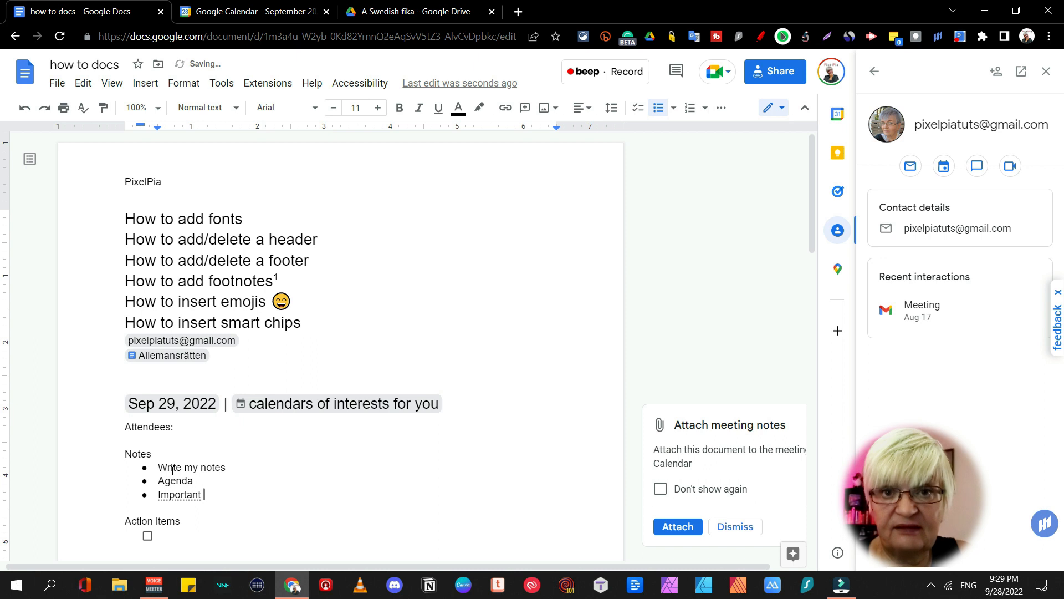
{"action": "type", "text": "info"}
{"action": "key", "text": "Return"}
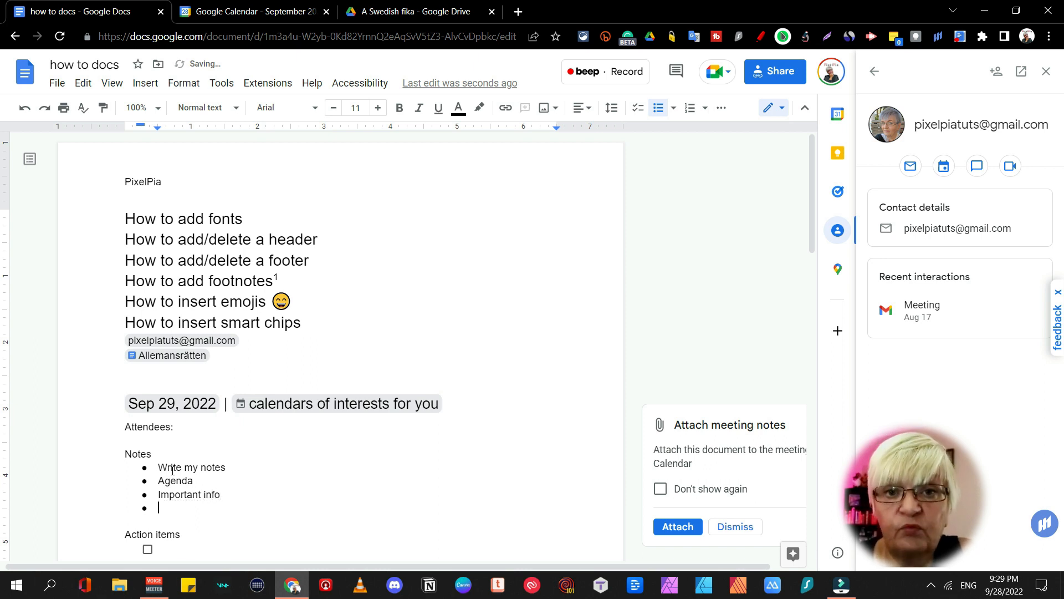
Insert a place smart chip for the White House on the line below the Action items checklist
{"action": "scroll", "coordinate": [360, 449], "scroll_direction": "down", "scroll_amount": 3}
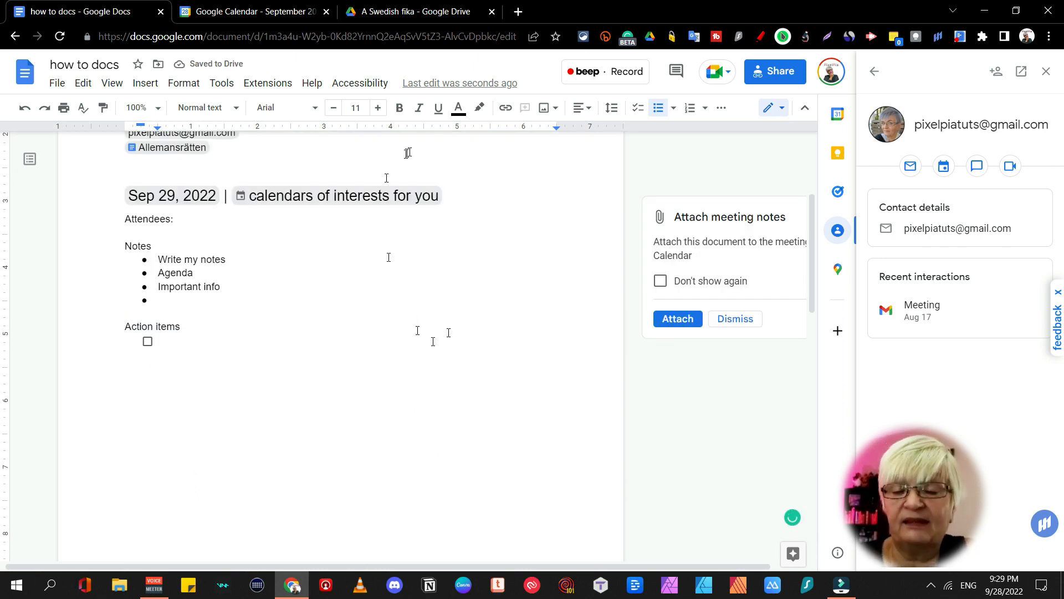
{"action": "left_click", "coordinate": [482, 370]}
{"action": "scroll", "coordinate": [399, 332], "scroll_direction": "up", "scroll_amount": 4}
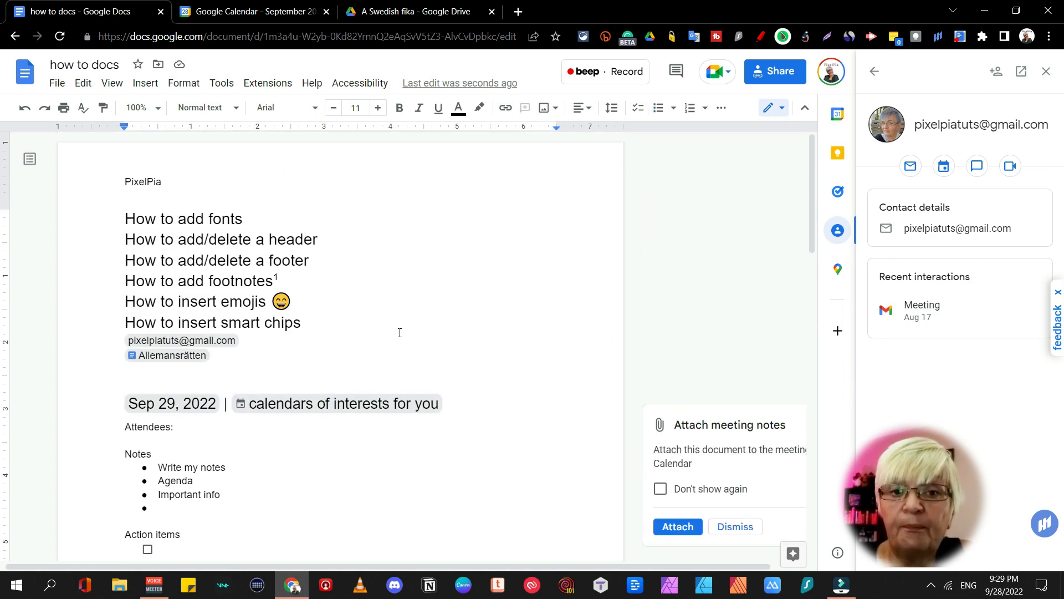
{"action": "scroll", "coordinate": [404, 337], "scroll_direction": "down", "scroll_amount": 5}
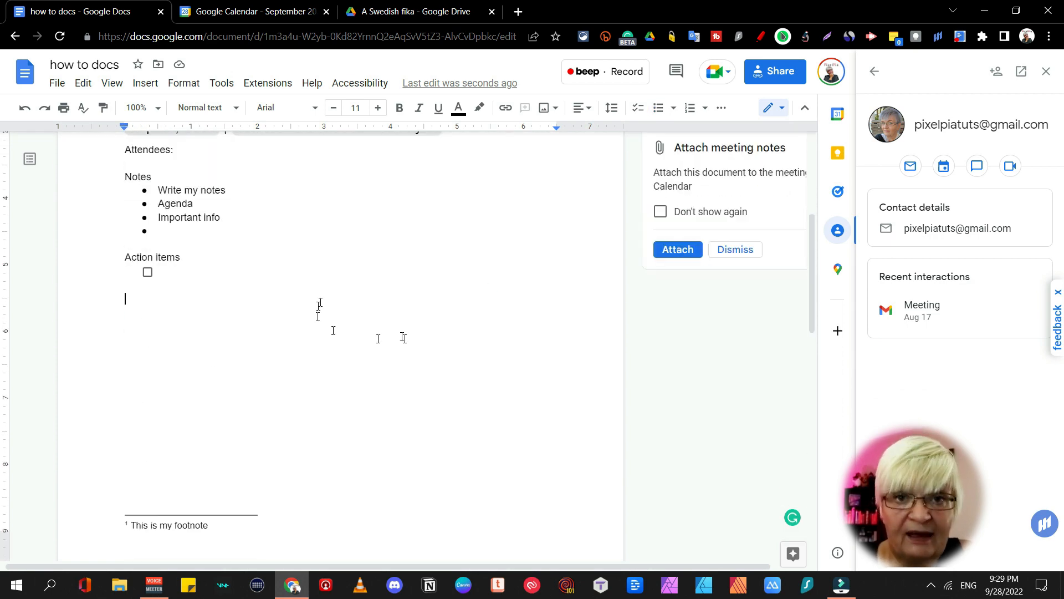
{"action": "left_click", "coordinate": [145, 83]}
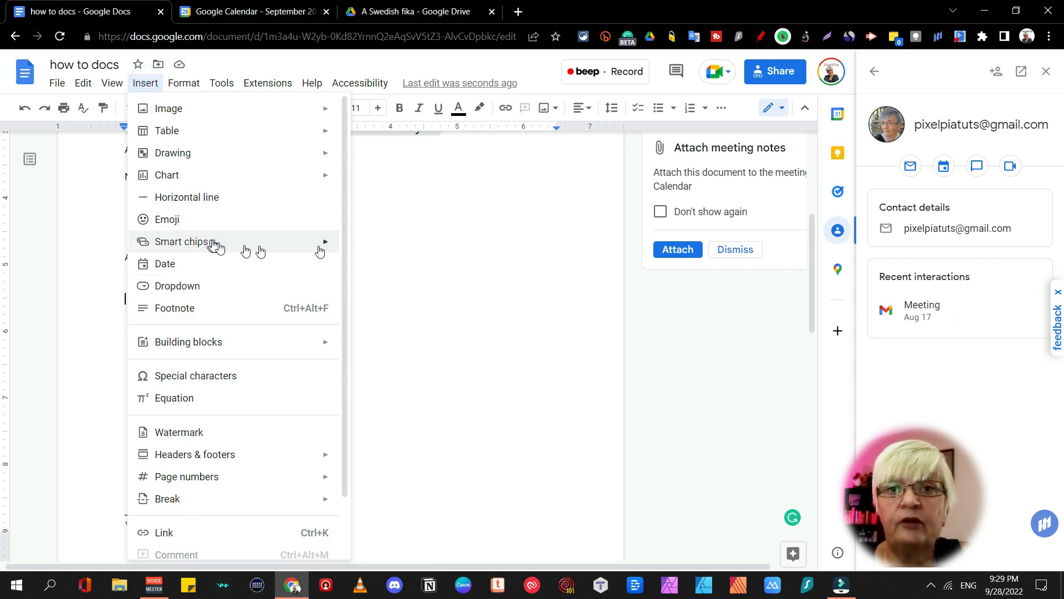
{"action": "mouse_move", "coordinate": [314, 245]}
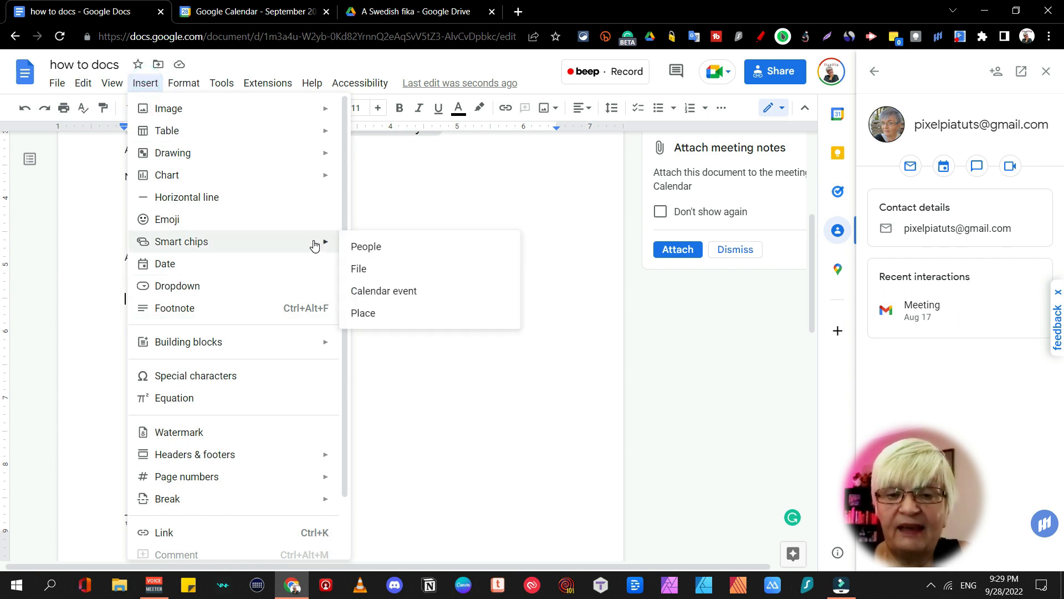
{"action": "left_click", "coordinate": [393, 314]}
{"action": "left_click", "coordinate": [202, 319]}
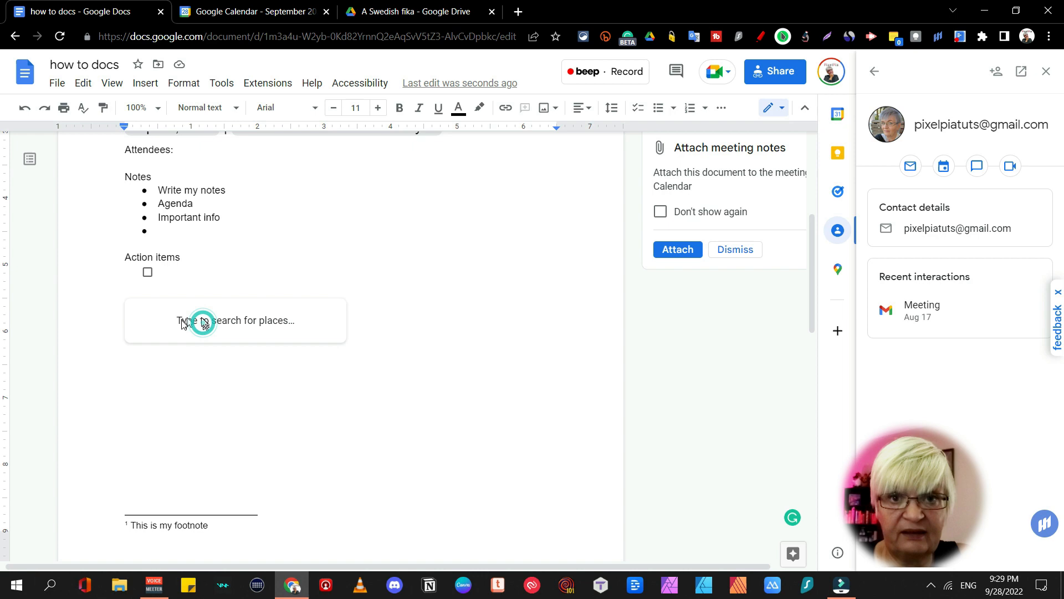
{"action": "type", "text": "w"}
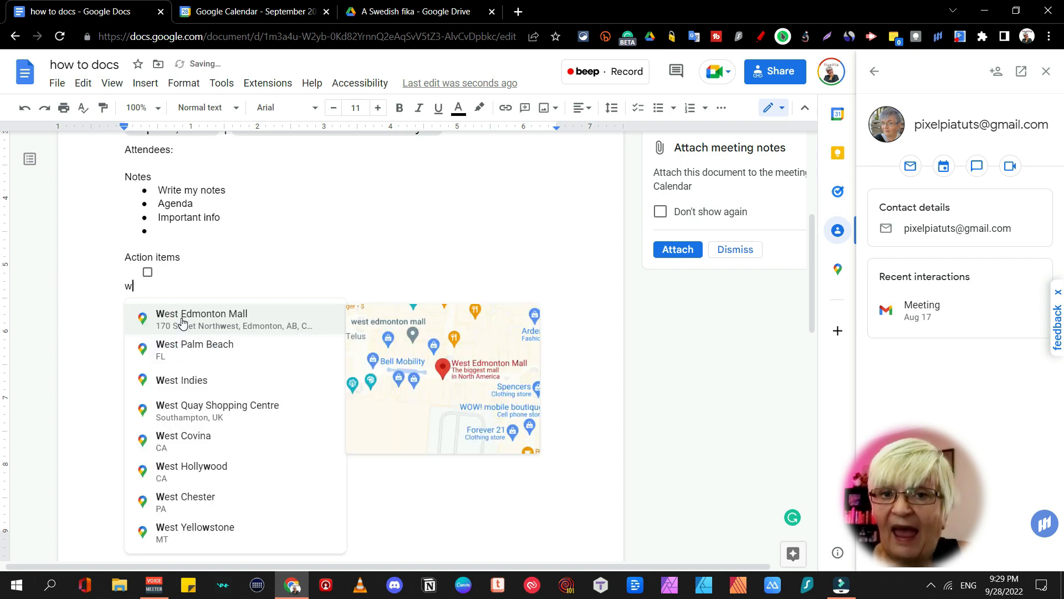
{"action": "type", "text": "hite"}
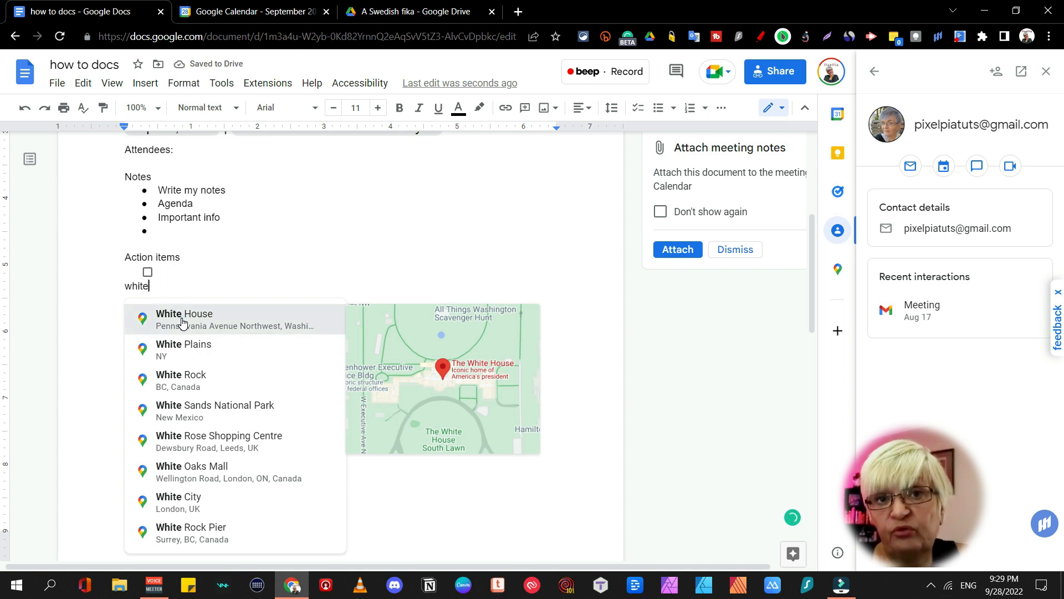
{"action": "left_click", "coordinate": [182, 320]}
View the White House chip's place card and its map preview, and close the card and the map
{"action": "mouse_move", "coordinate": [161, 288]}
{"action": "left_click", "coordinate": [164, 286]}
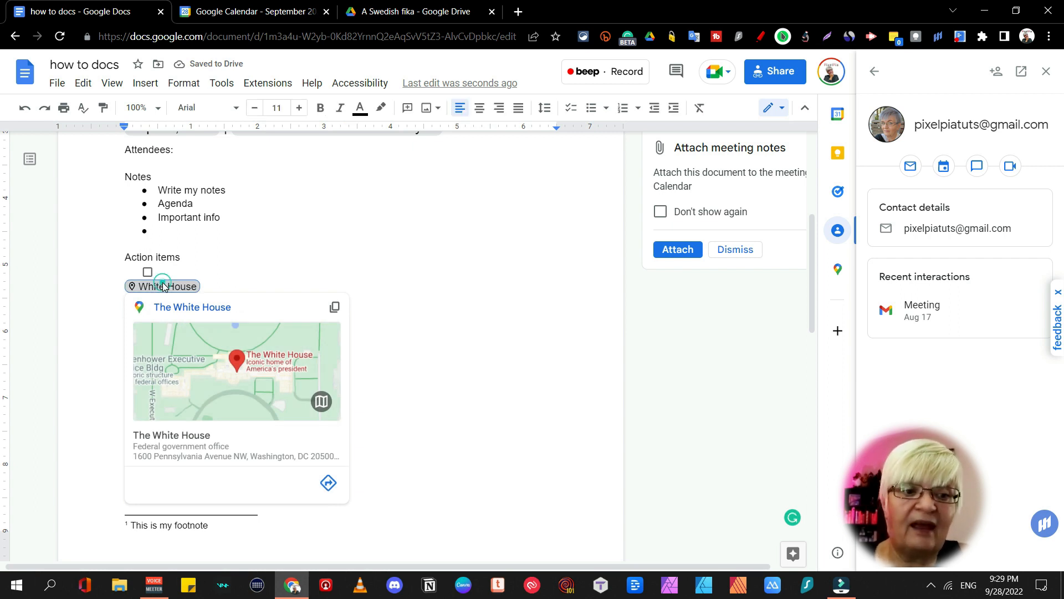
{"action": "left_click", "coordinate": [211, 366]}
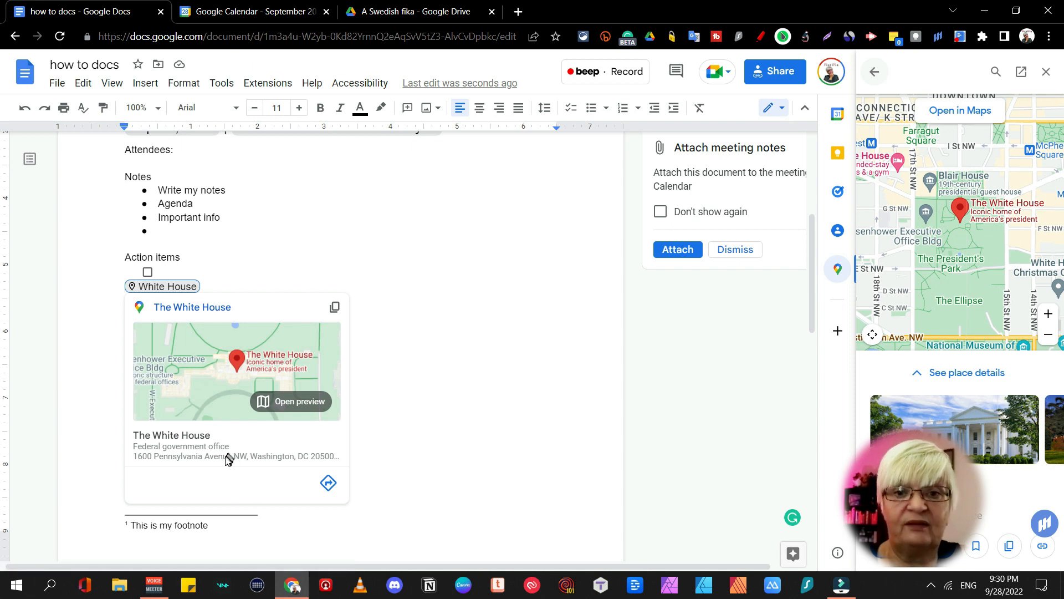
{"action": "left_click", "coordinate": [533, 382]}
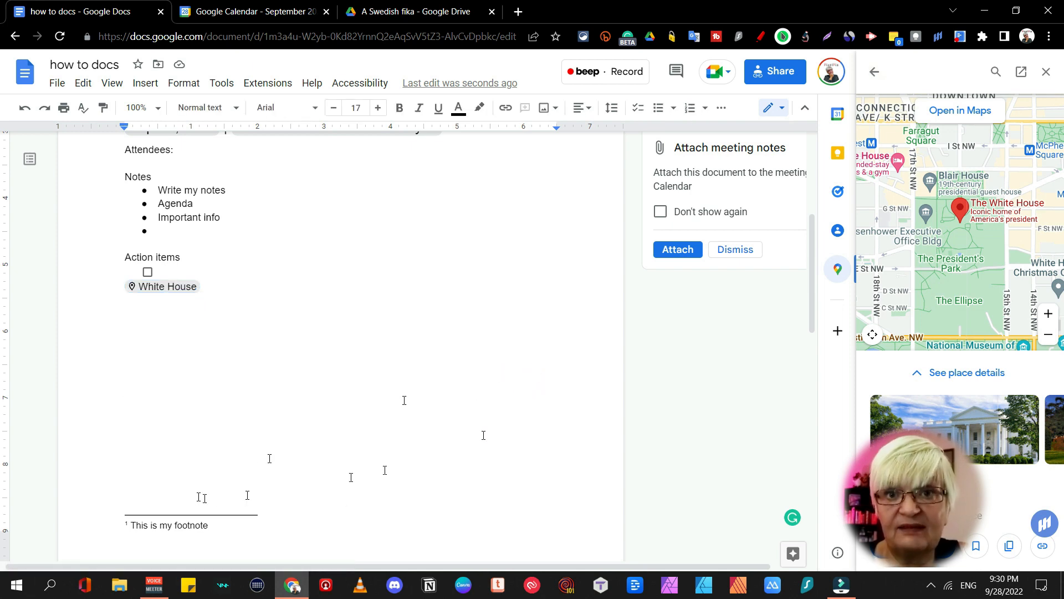
{"action": "left_click", "coordinate": [1045, 69]}
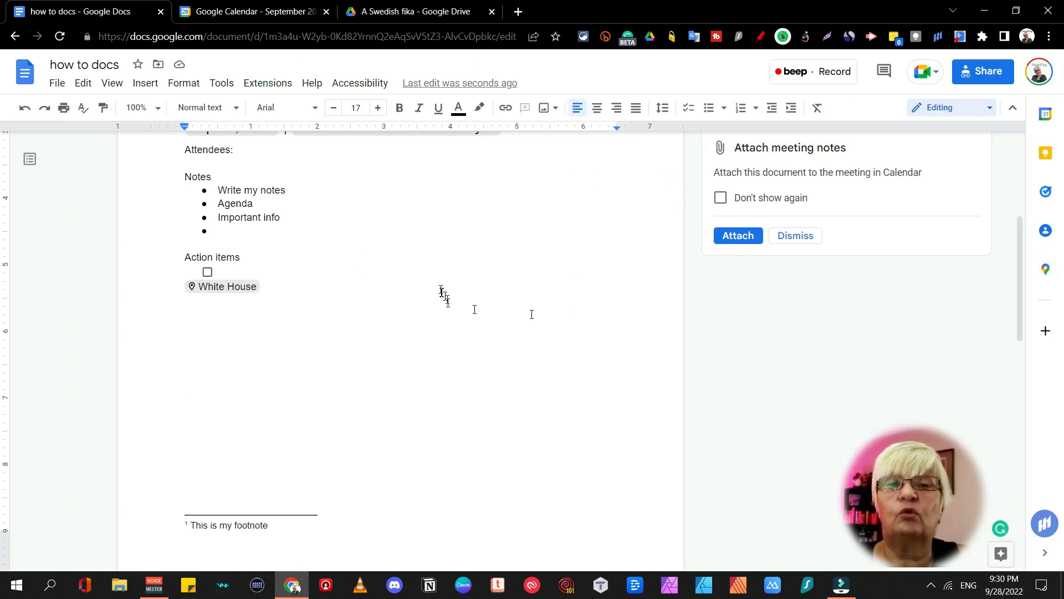